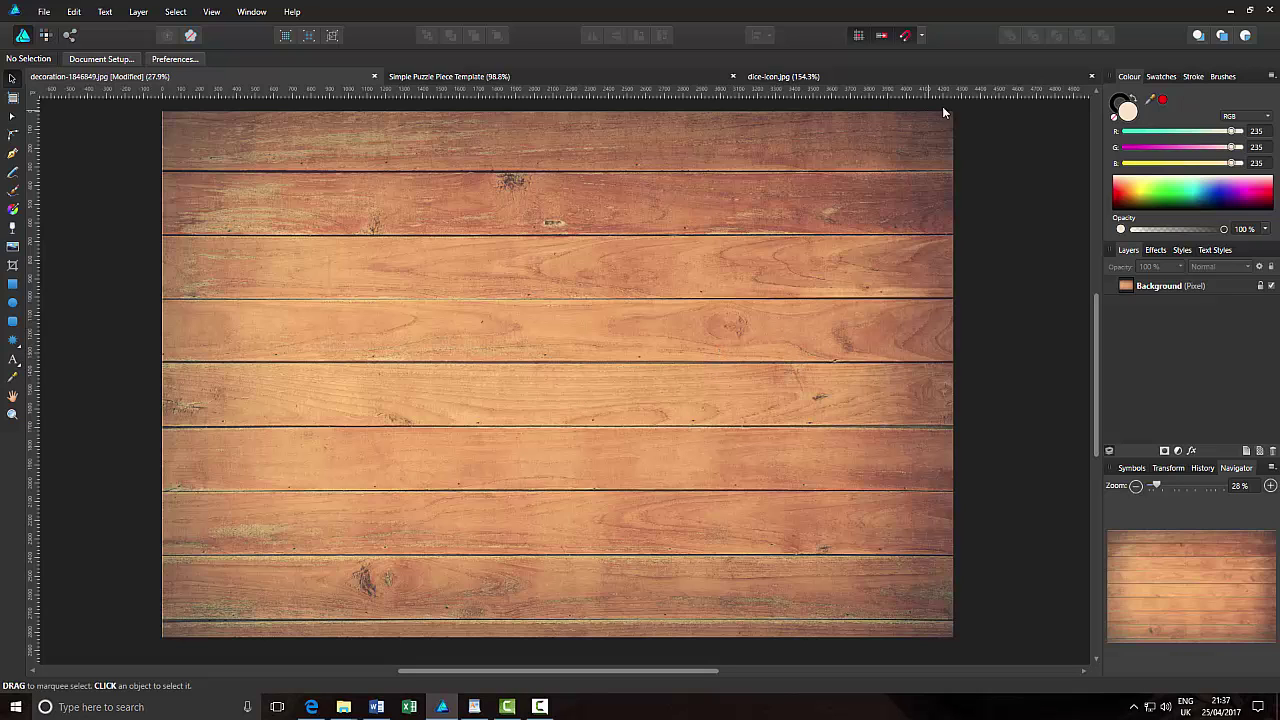
Copy the four puzzle piece curves 1 to 4 from the Simple Puzzle Piece Template document.
{"action": "left_click", "coordinate": [978, 76]}
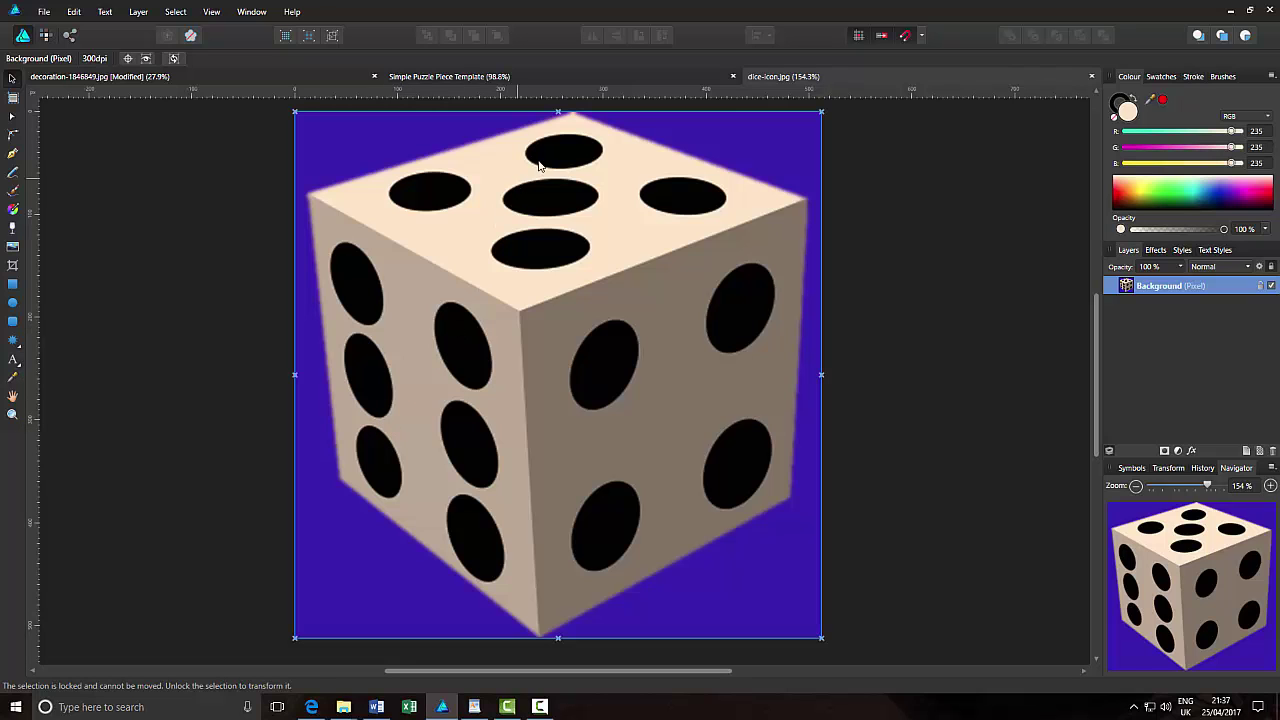
{"action": "left_click", "coordinate": [572, 74]}
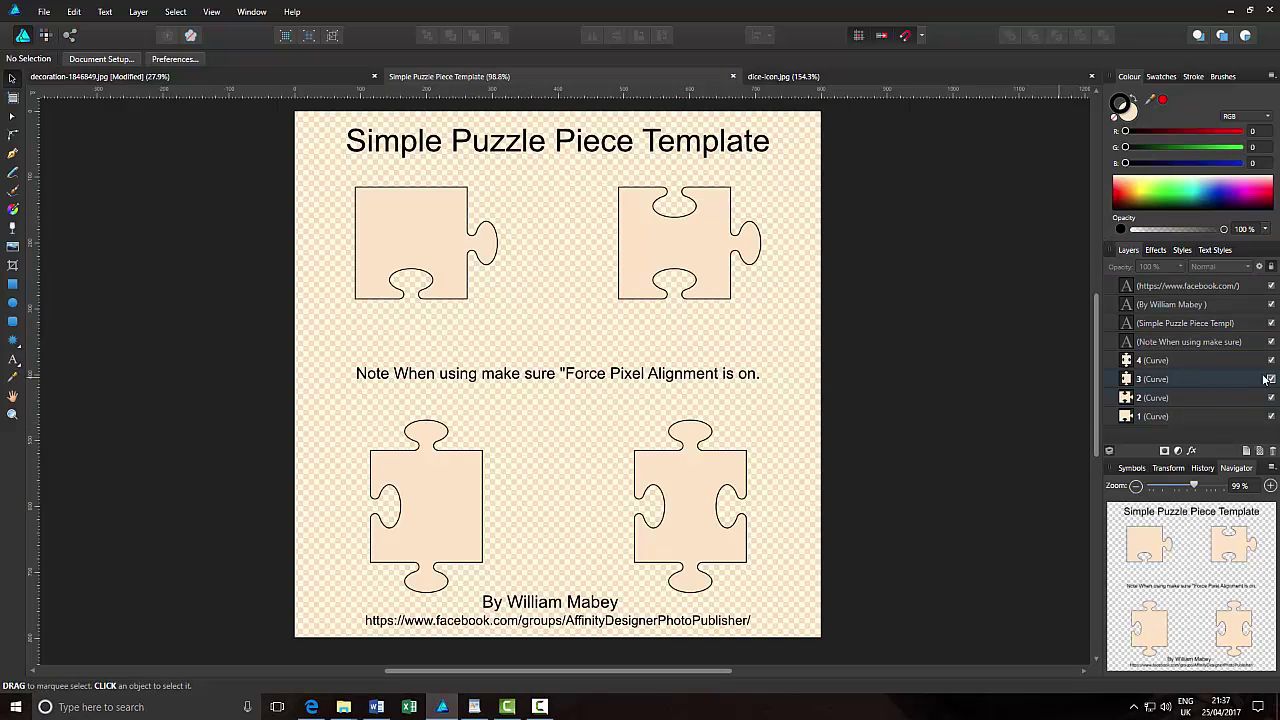
{"action": "left_click", "coordinate": [1178, 362]}
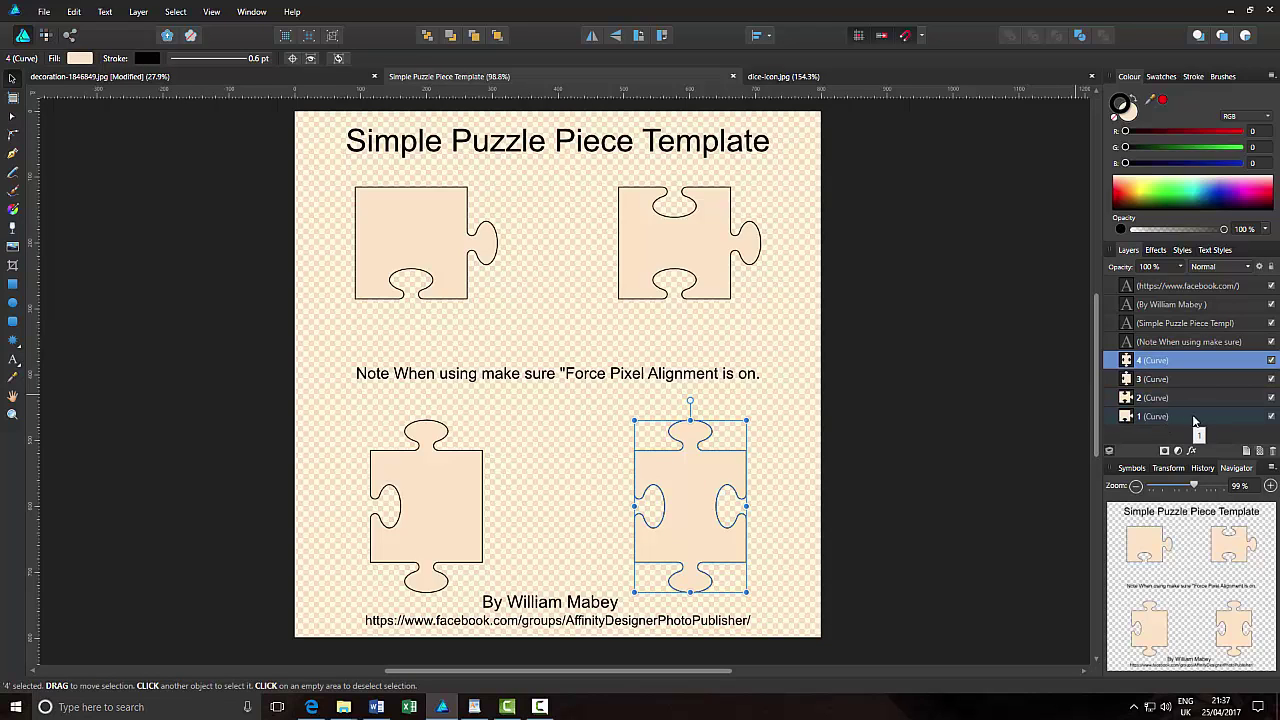
{"action": "left_click", "coordinate": [1194, 417], "text": "shift"}
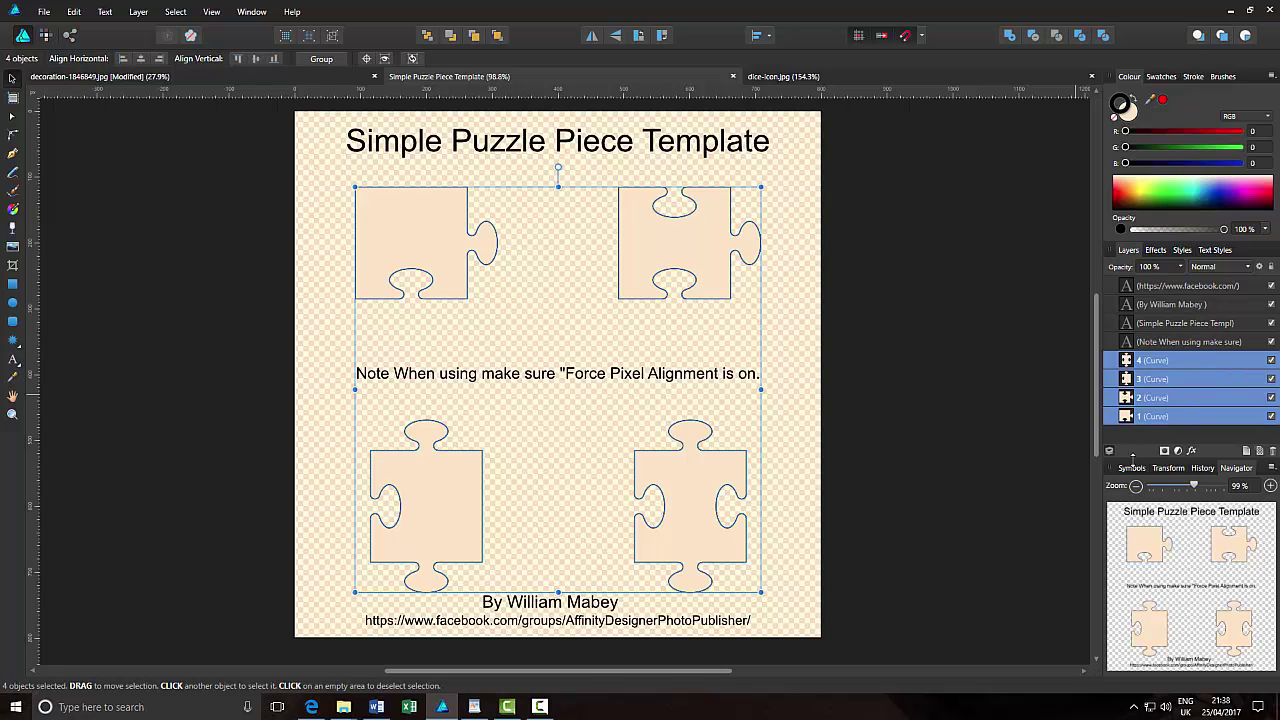
{"action": "right_click", "coordinate": [1190, 379]}
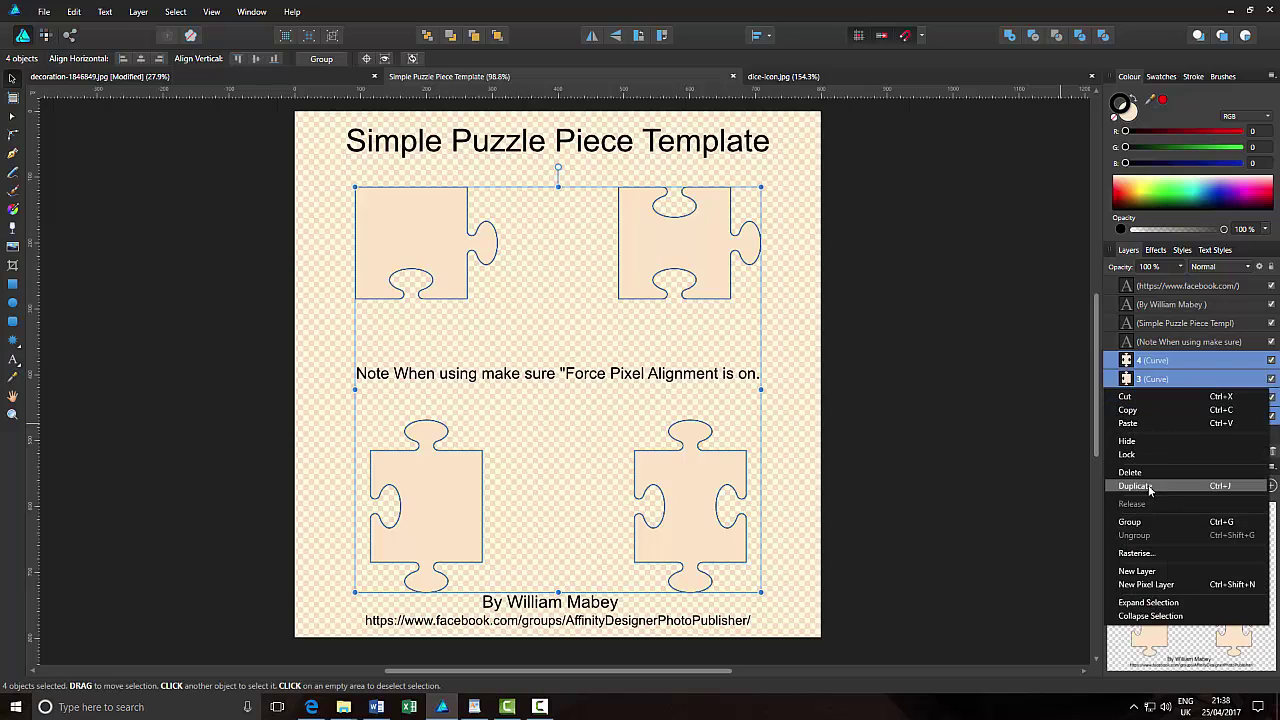
{"action": "left_click", "coordinate": [1182, 411]}
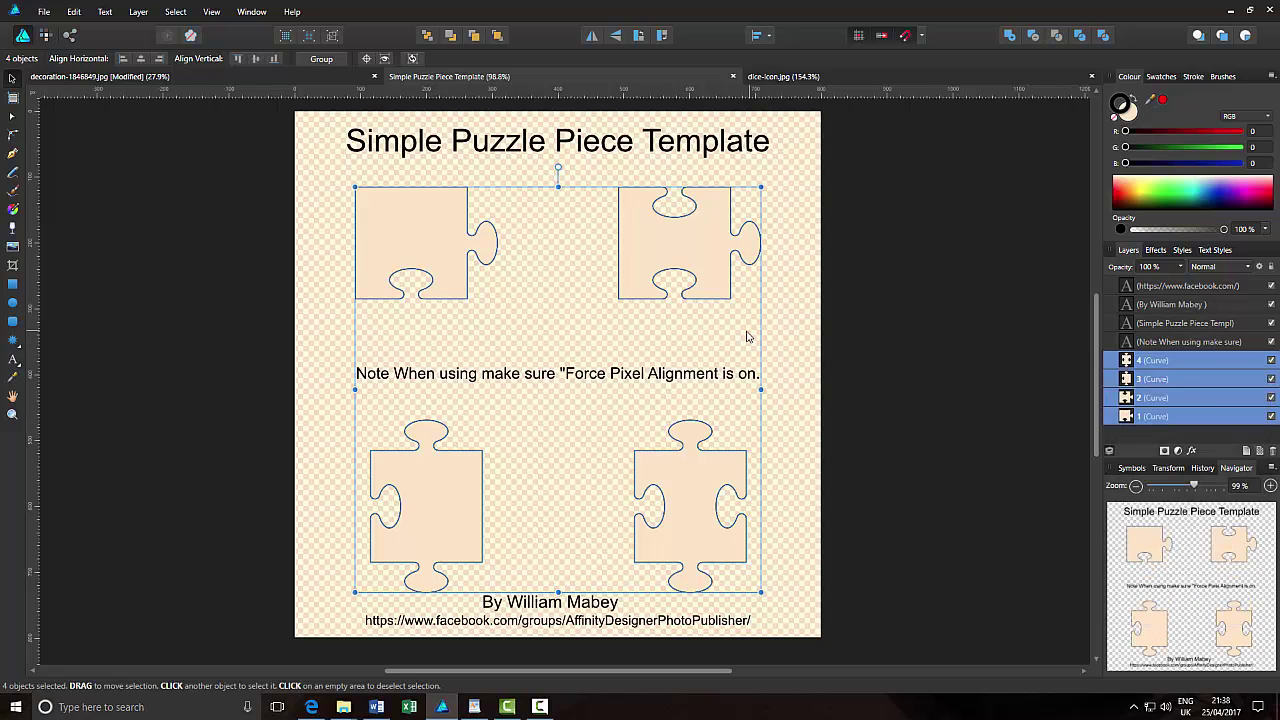
Paste the four puzzle pieces into decoration-1846849.jpg and move them to the middle of the wooden background.
{"action": "left_click", "coordinate": [178, 78]}
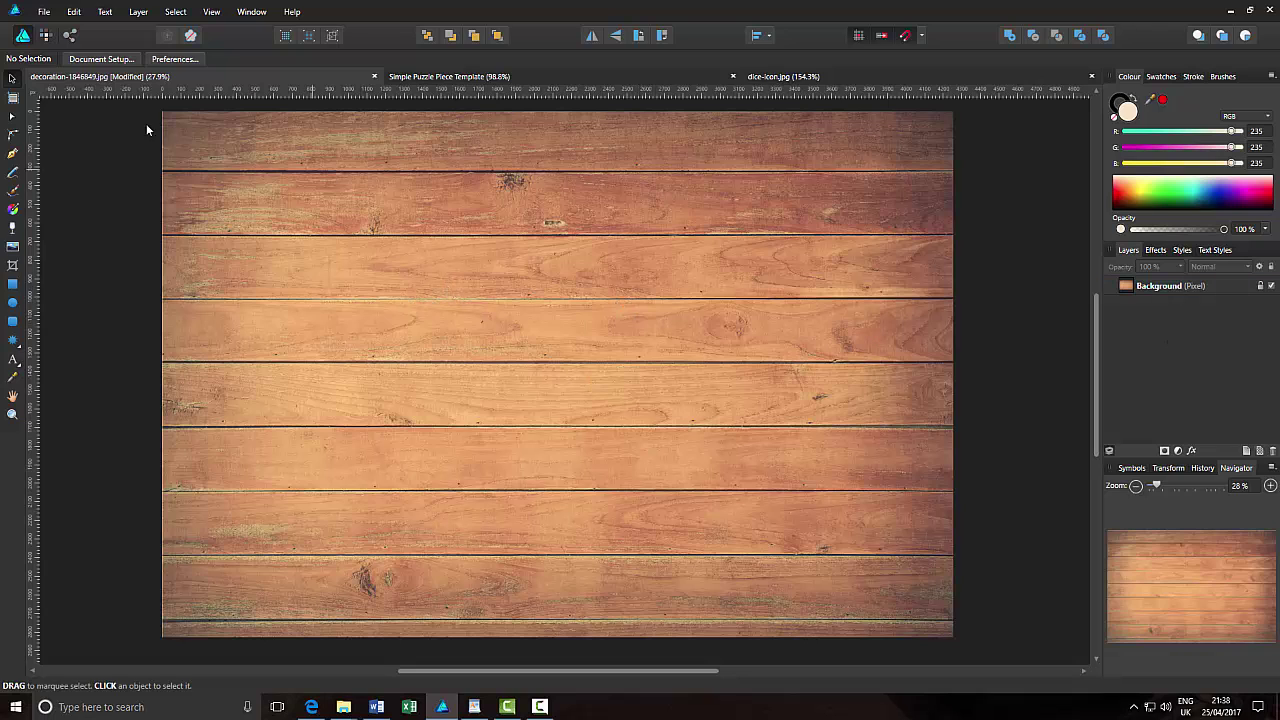
{"action": "left_click", "coordinate": [74, 12]}
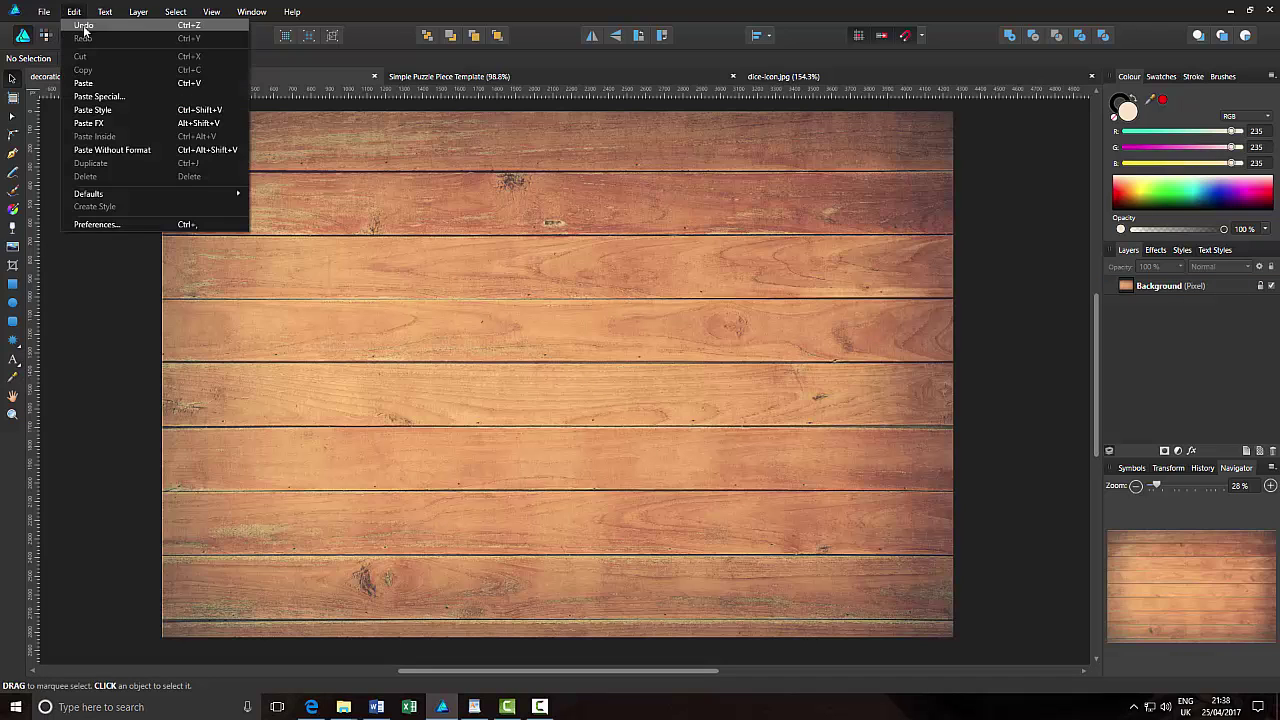
{"action": "left_click", "coordinate": [471, 301]}
{"action": "right_click", "coordinate": [422, 292]}
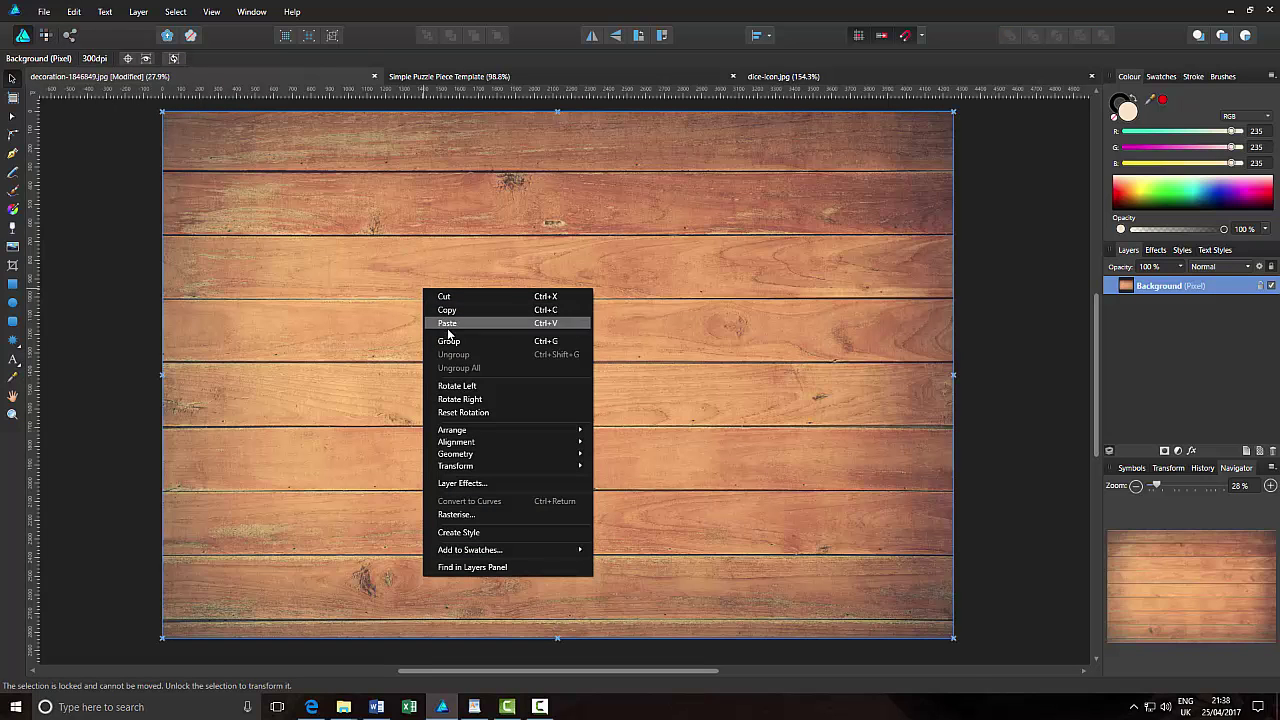
{"action": "left_click", "coordinate": [447, 323]}
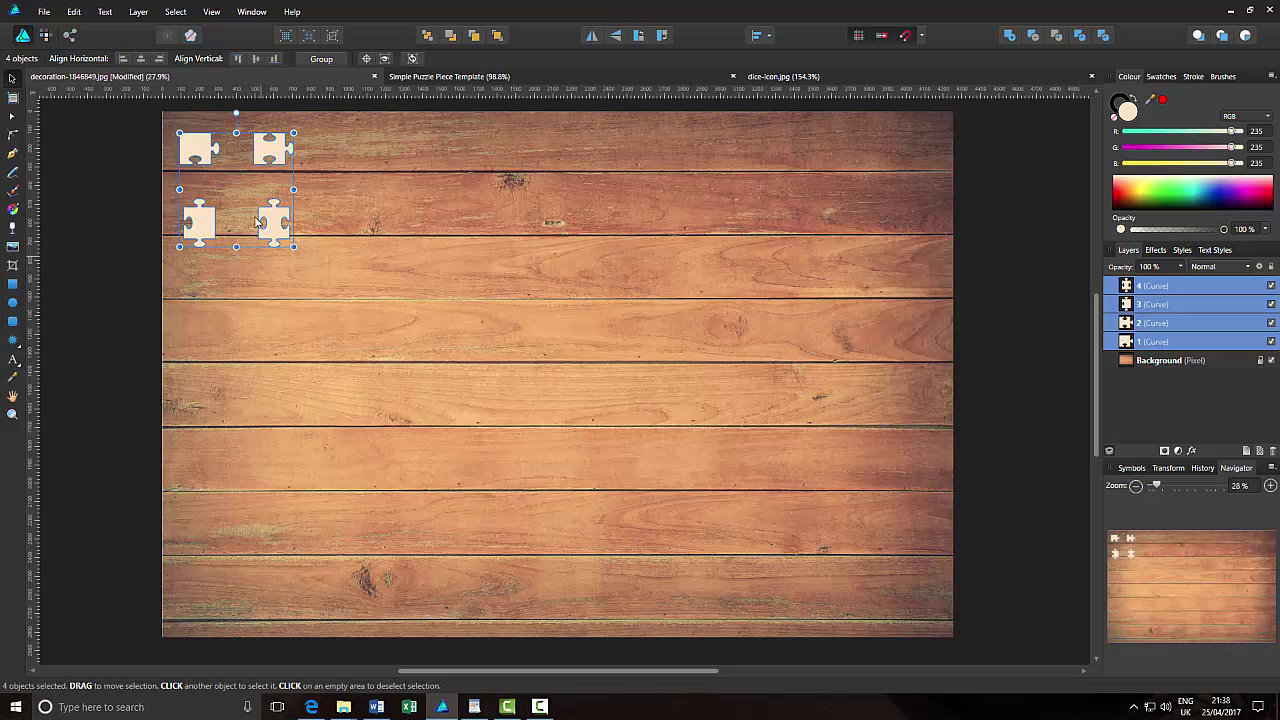
{"action": "left_click_drag", "start_coordinate": [248, 194], "coordinate": [483, 403]}
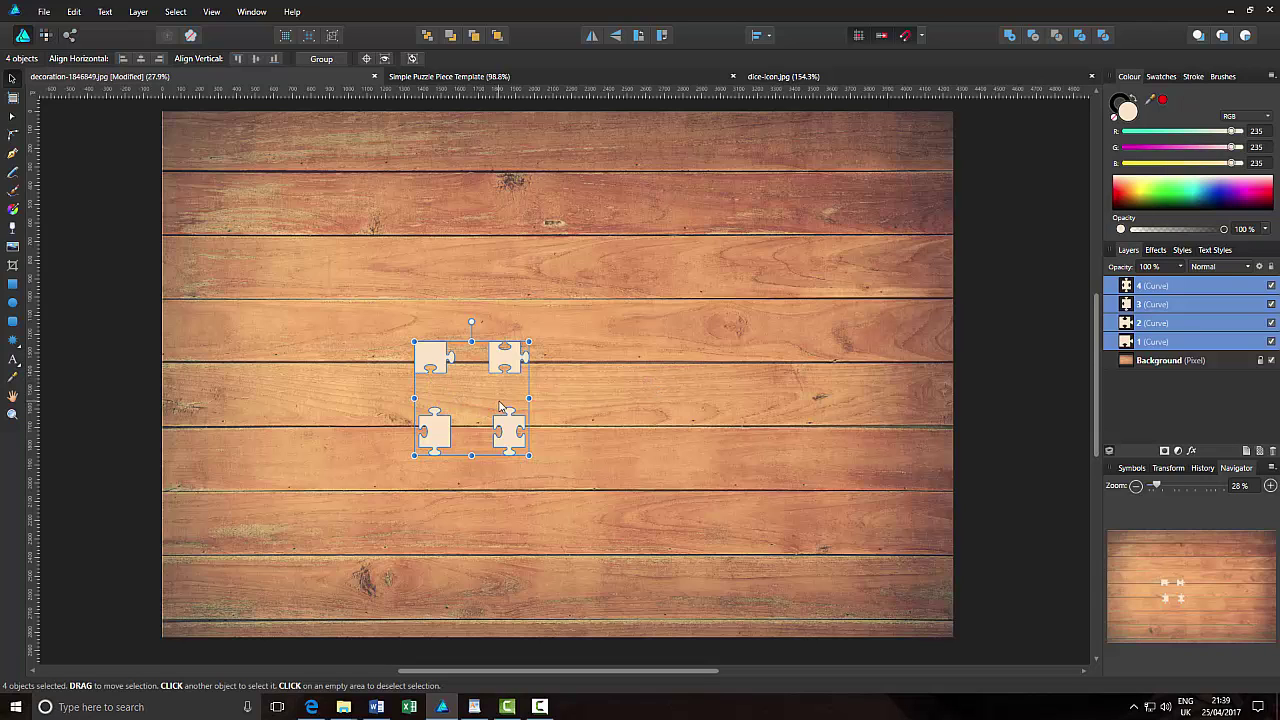
Paste two more sets of the four pieces, placing one near the background's upper middle and one at its lower left.
{"action": "right_click", "coordinate": [596, 396]}
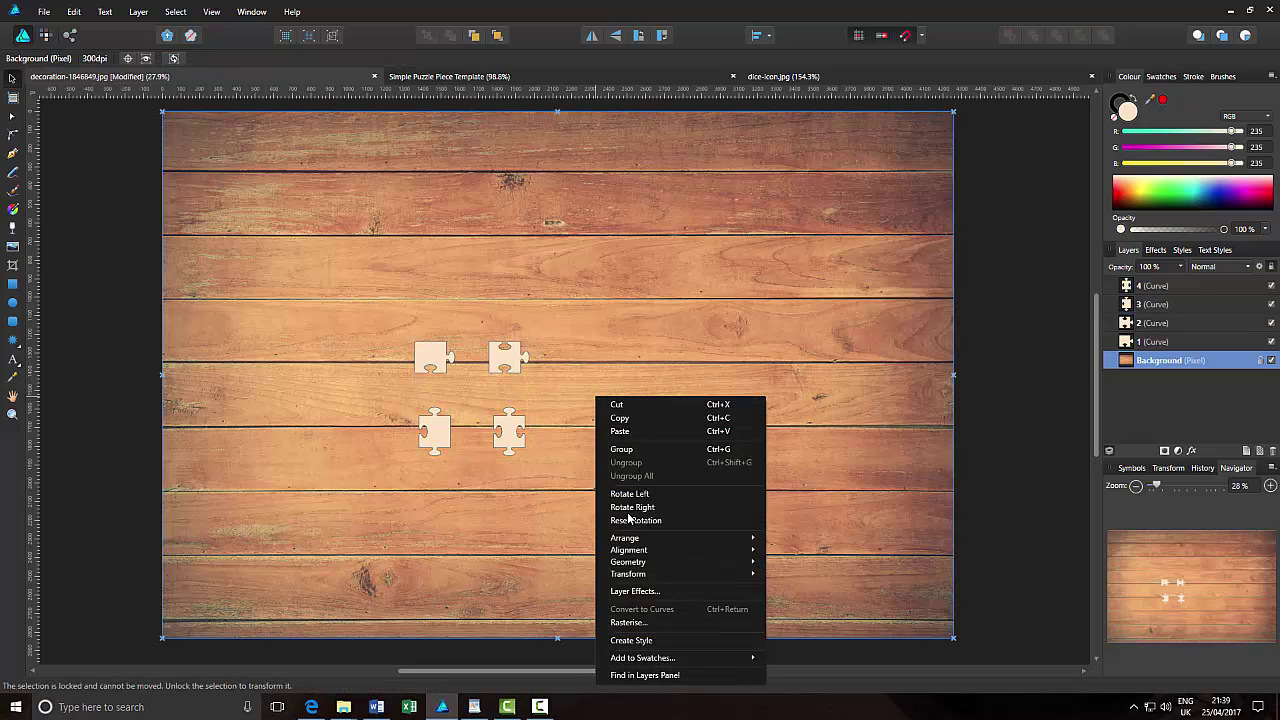
{"action": "left_click", "coordinate": [621, 431]}
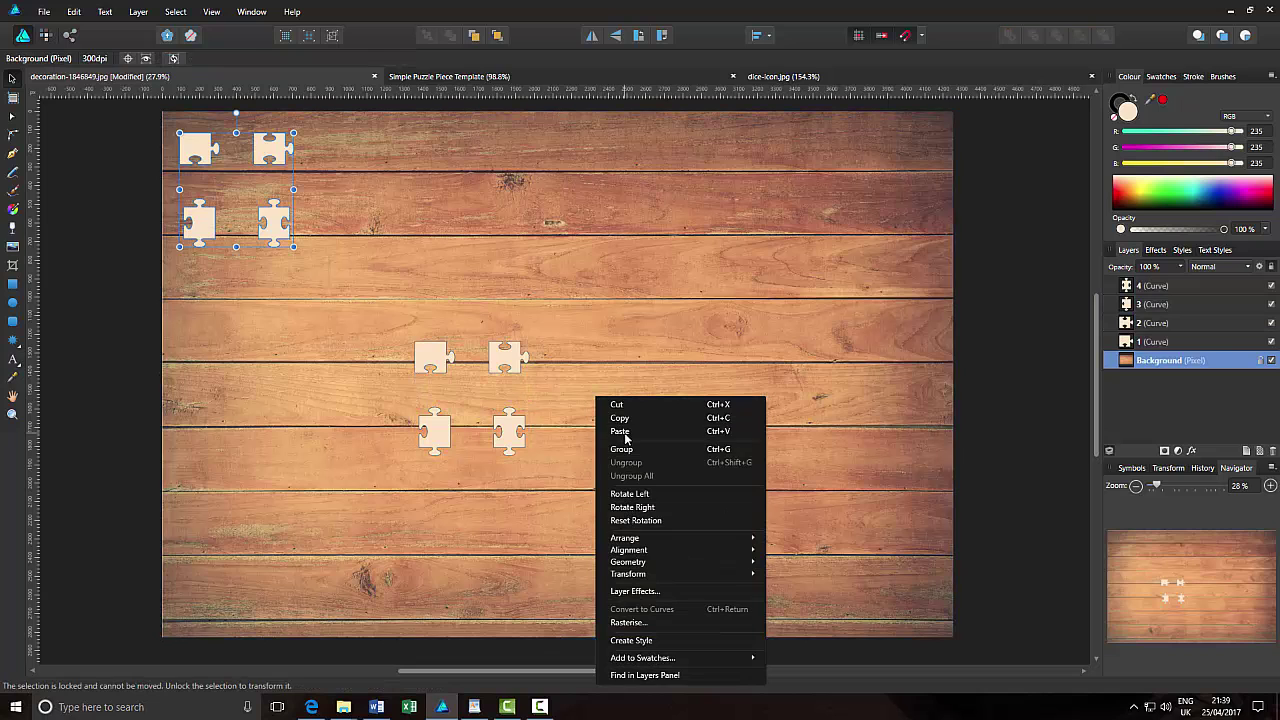
{"action": "left_click_drag", "start_coordinate": [256, 191], "coordinate": [627, 193]}
{"action": "left_click", "coordinate": [660, 342]}
{"action": "right_click", "coordinate": [660, 342]}
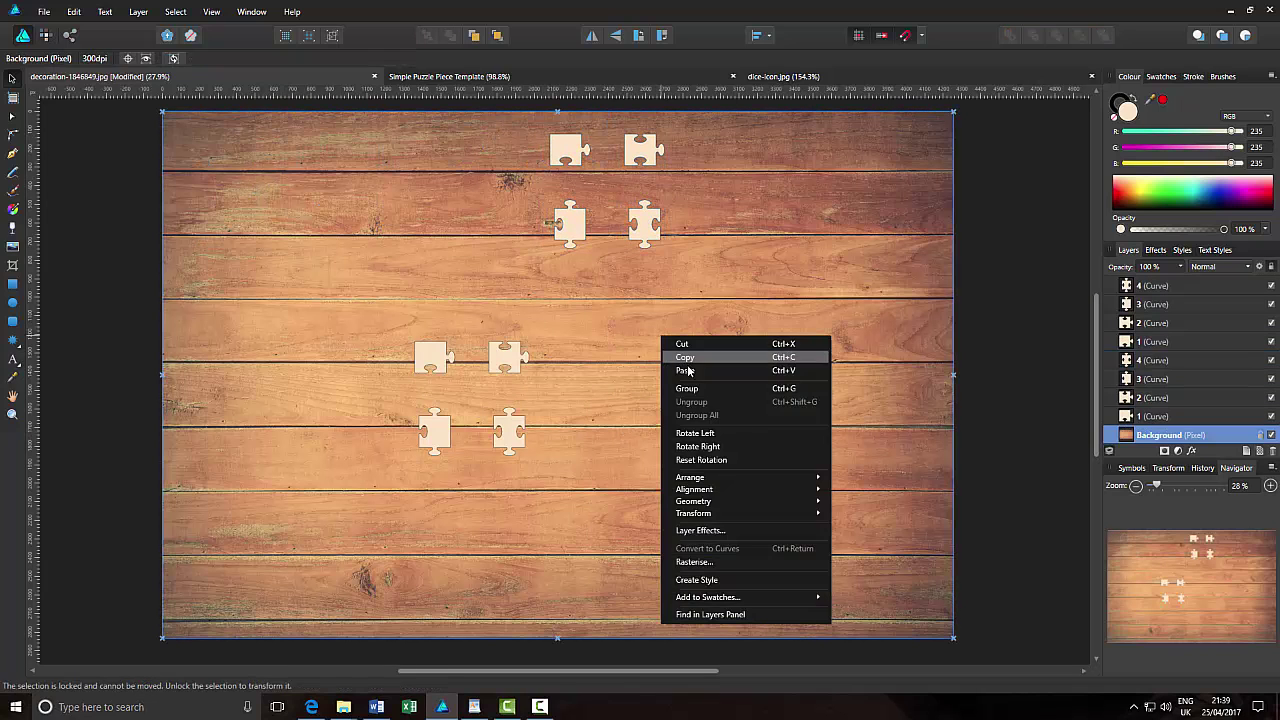
{"action": "left_click", "coordinate": [683, 368]}
{"action": "left_click_drag", "start_coordinate": [260, 218], "coordinate": [297, 476]}
Paste a fourth set of the puzzle pieces, leaving it in the background's upper-left corner, and clear its selection.
{"action": "right_click", "coordinate": [650, 400]}
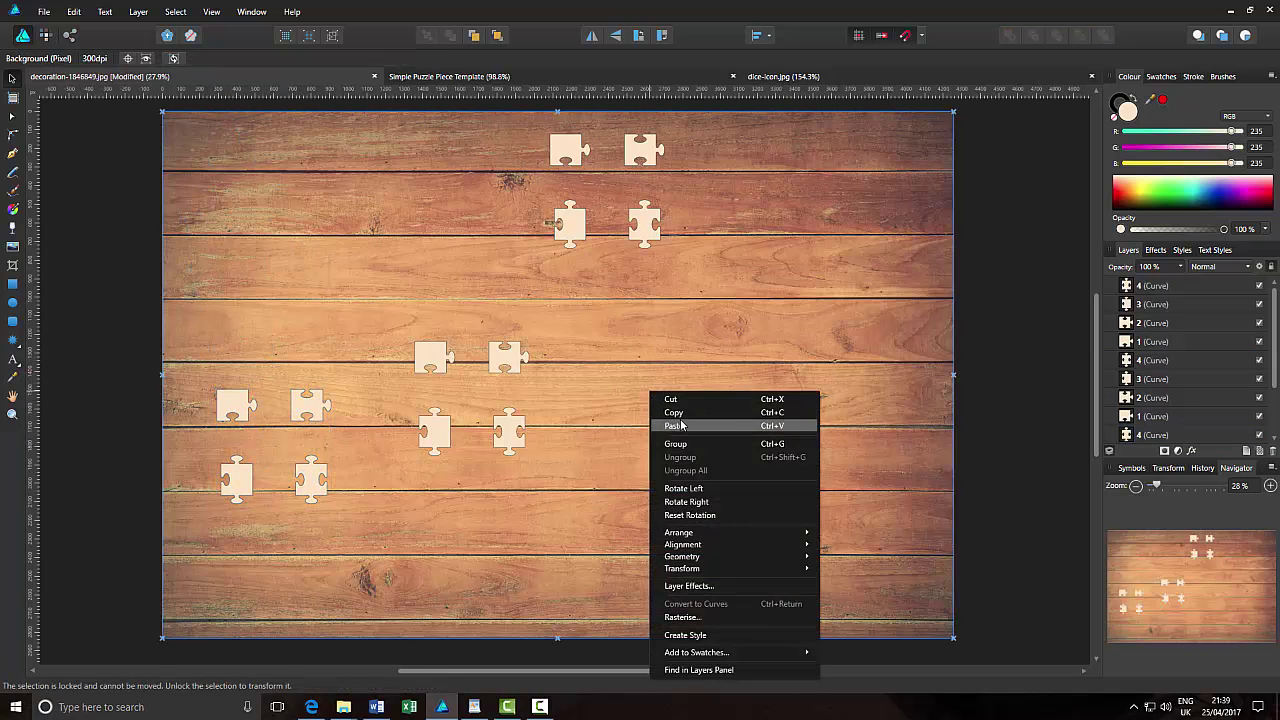
{"action": "left_click", "coordinate": [680, 426]}
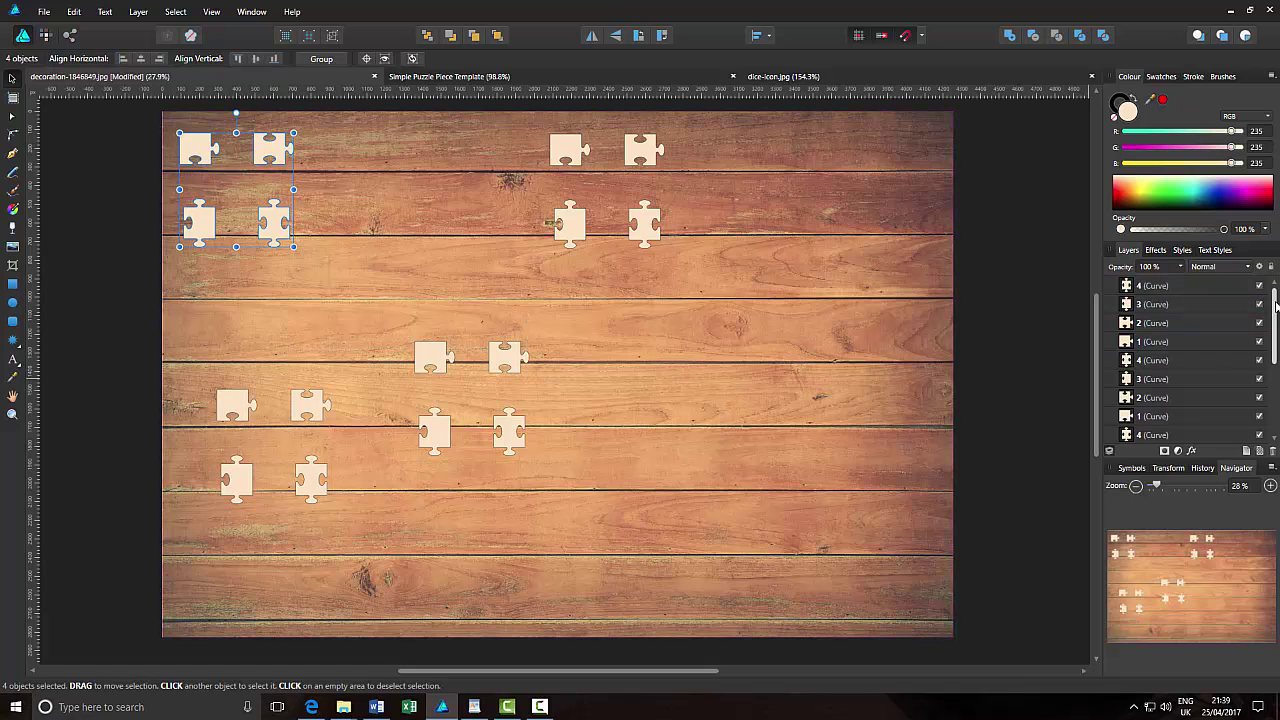
{"action": "scroll", "coordinate": [1257, 296], "scroll_direction": "down", "scroll_amount": 3}
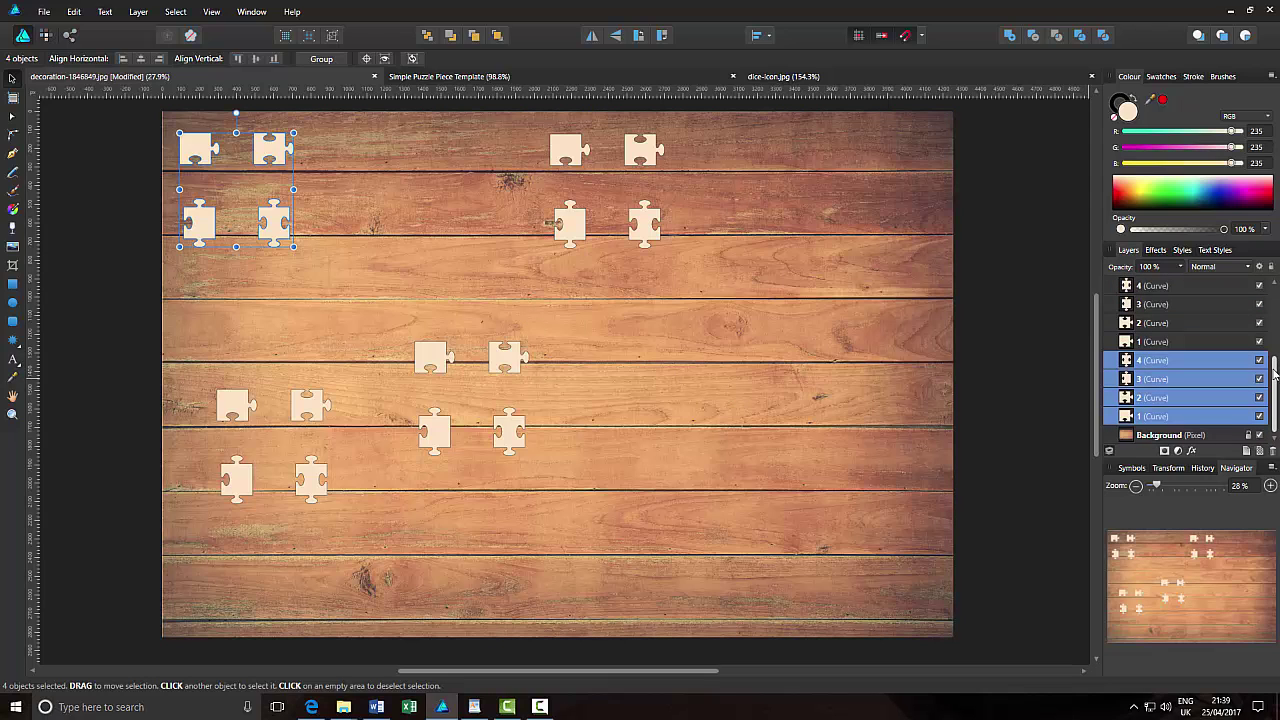
{"action": "left_click", "coordinate": [773, 353]}
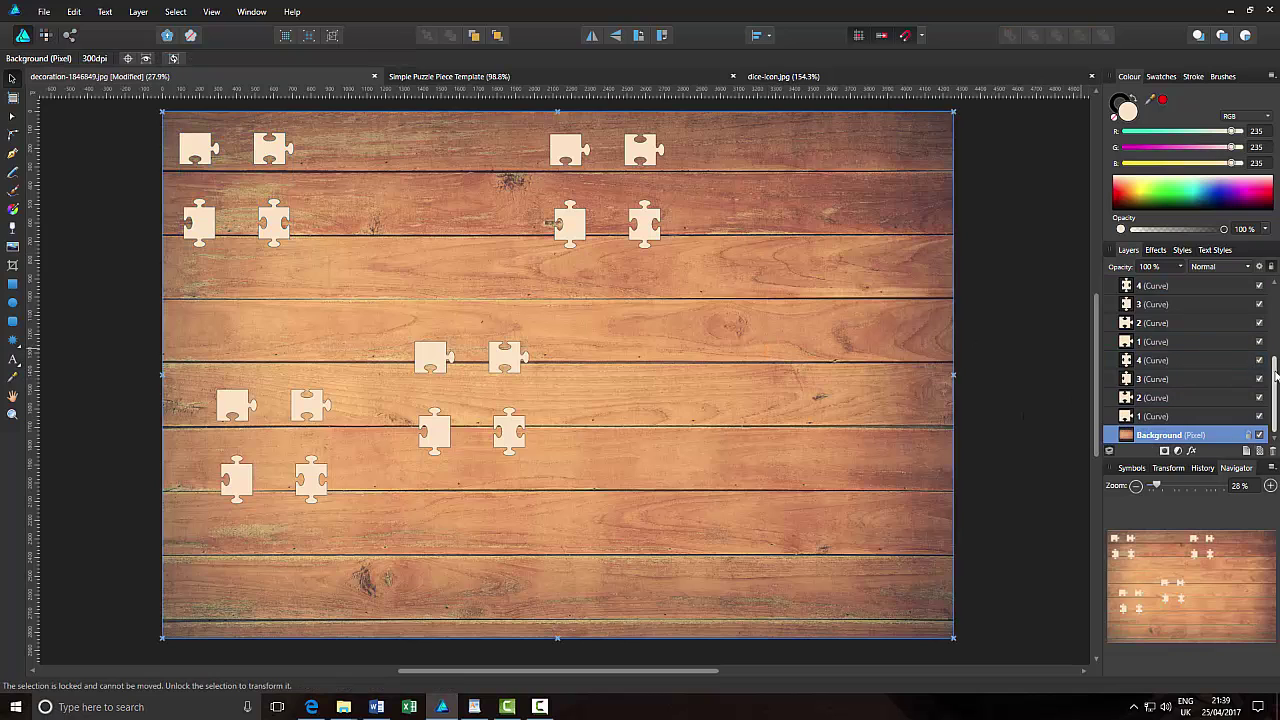
Move the corner piece of the upper-middle set down onto the open area of the fourth plank.
{"action": "left_click_drag", "start_coordinate": [1276, 374], "coordinate": [1276, 305]}
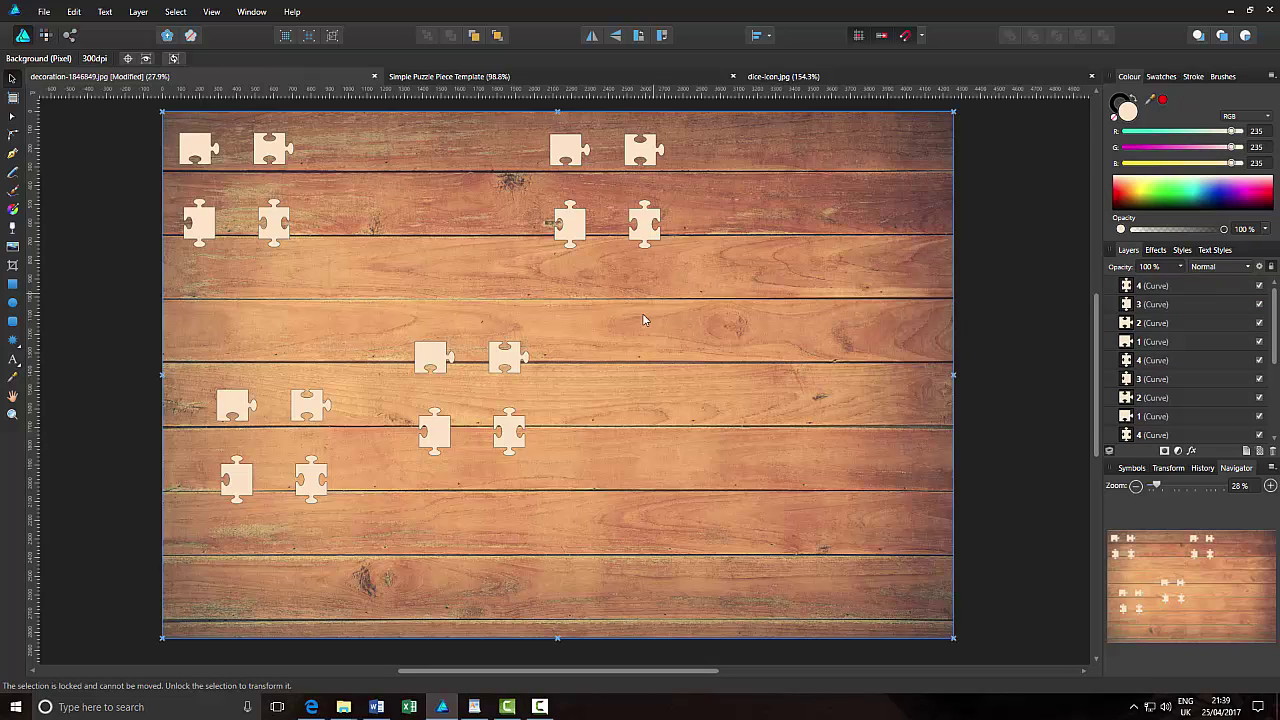
{"action": "left_click", "coordinate": [566, 152]}
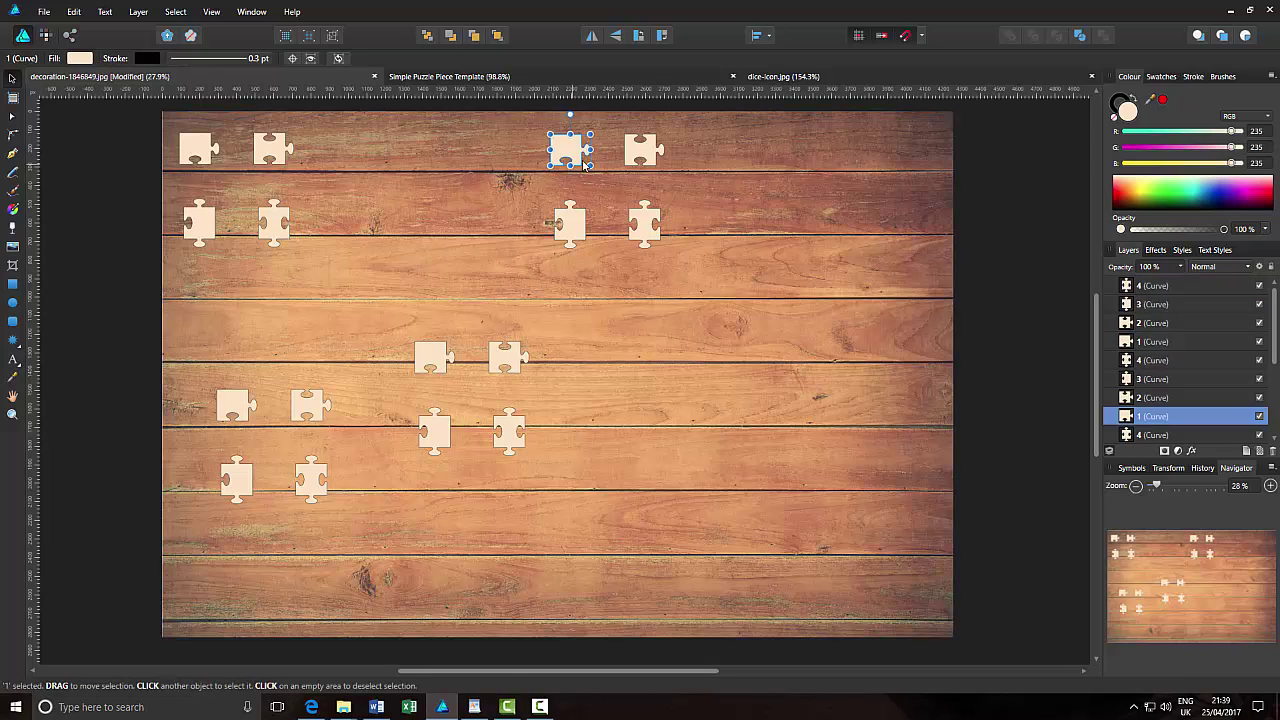
{"action": "left_click_drag", "start_coordinate": [566, 152], "coordinate": [586, 318]}
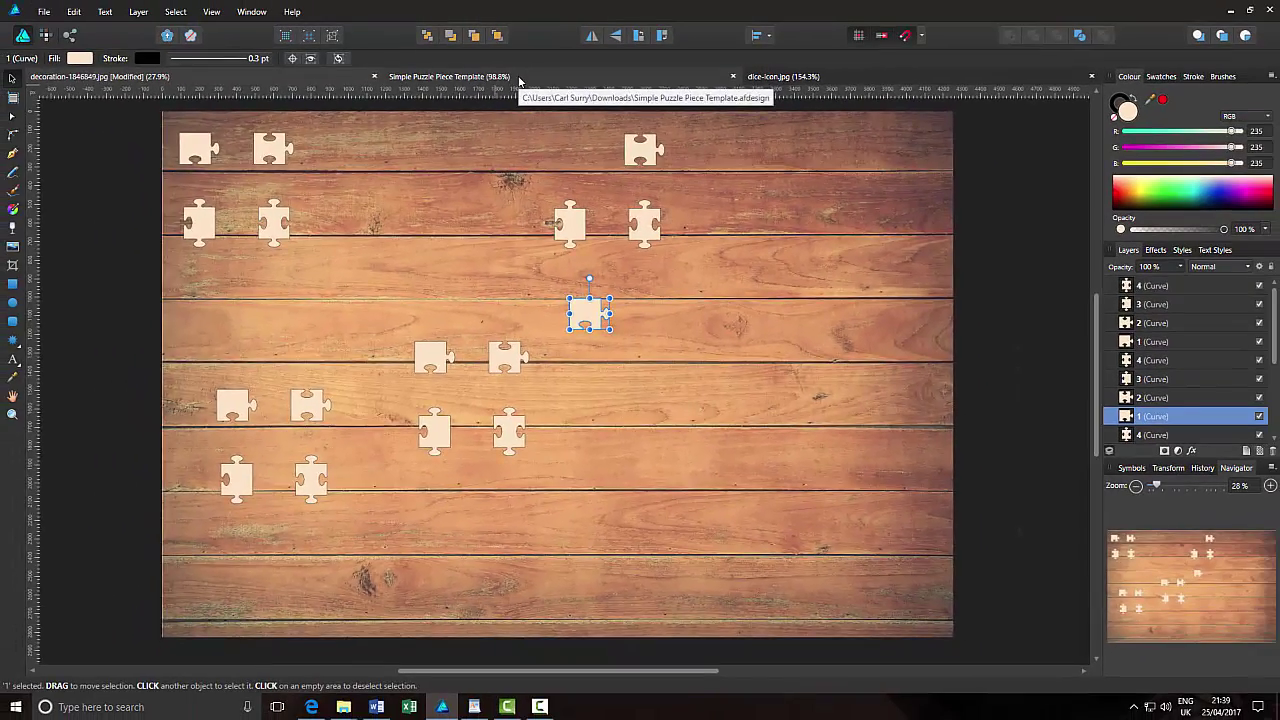
Read the template's note on Force Pixel Alignment and make sure that option is enabled for the wooden background document.
{"action": "left_click", "coordinate": [440, 77]}
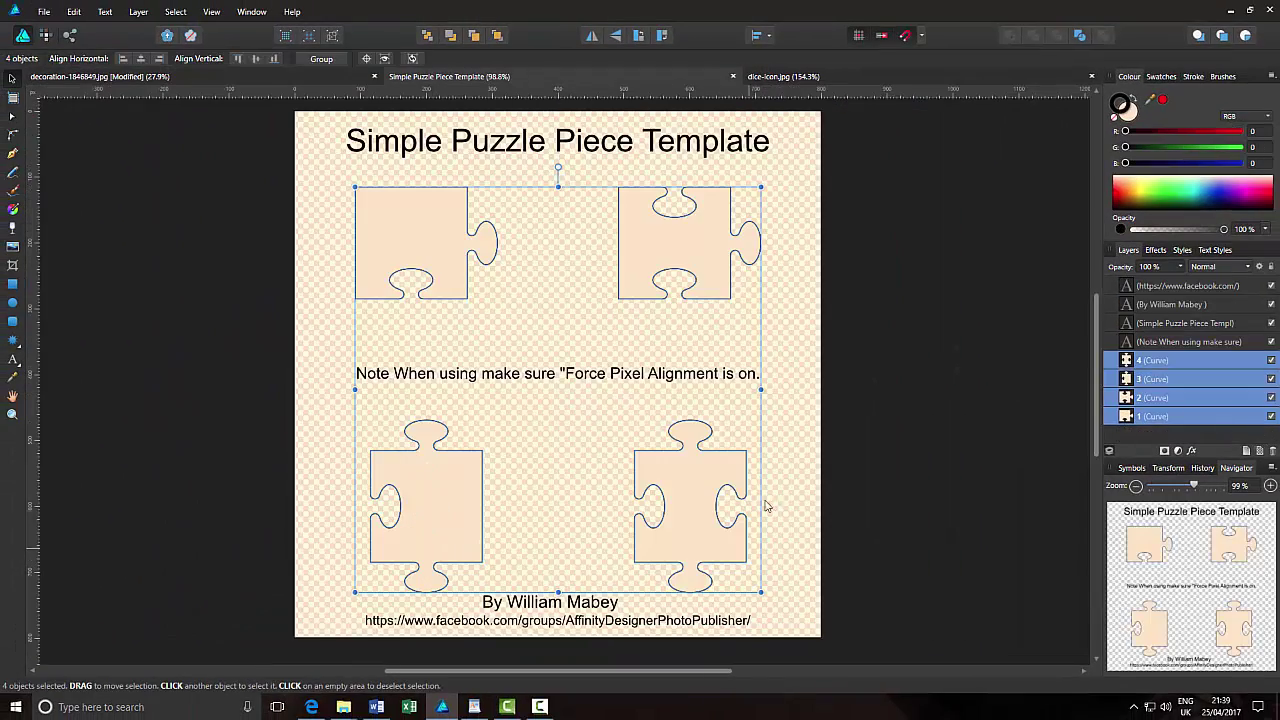
{"action": "left_click", "coordinate": [802, 304]}
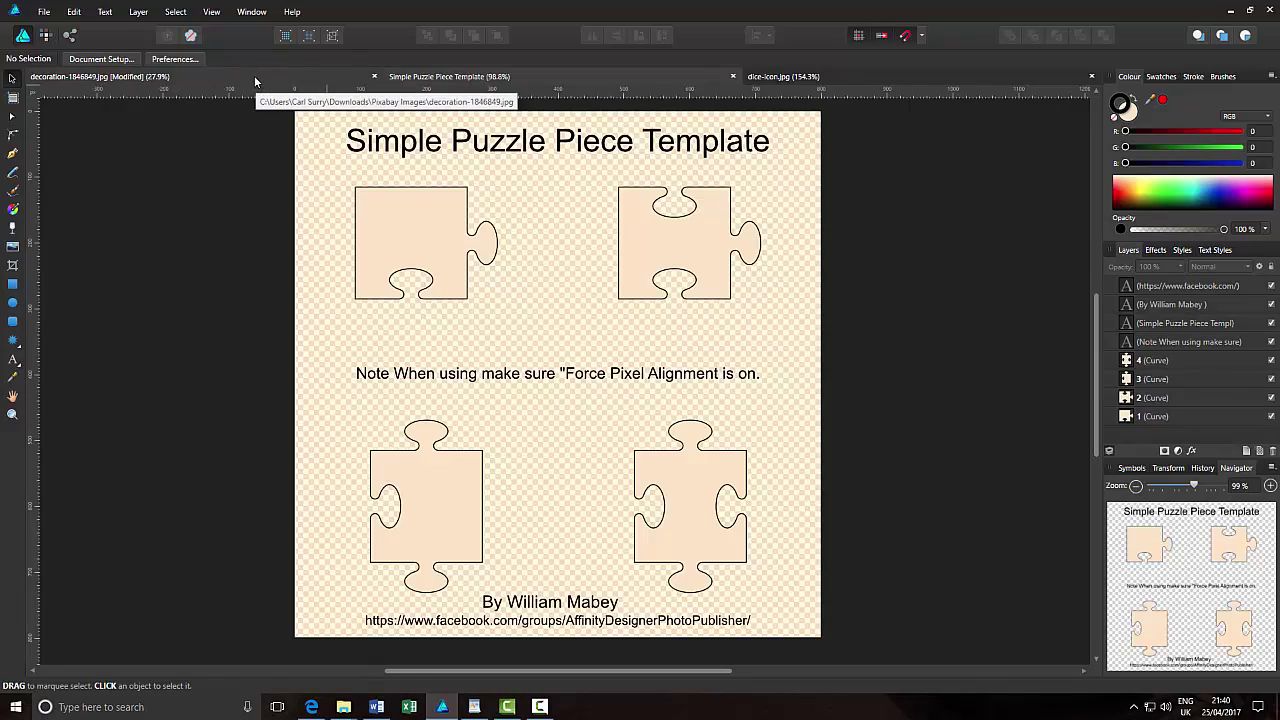
{"action": "left_click", "coordinate": [328, 78]}
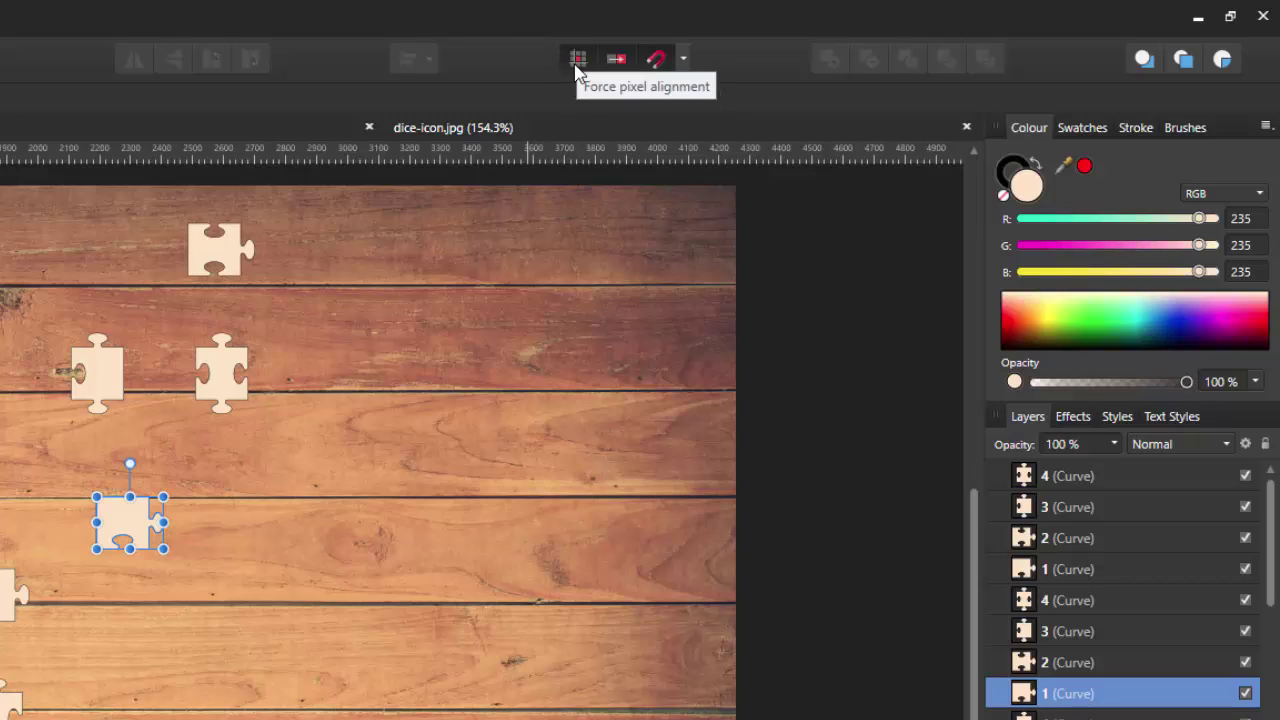
{"action": "left_click", "coordinate": [576, 59]}
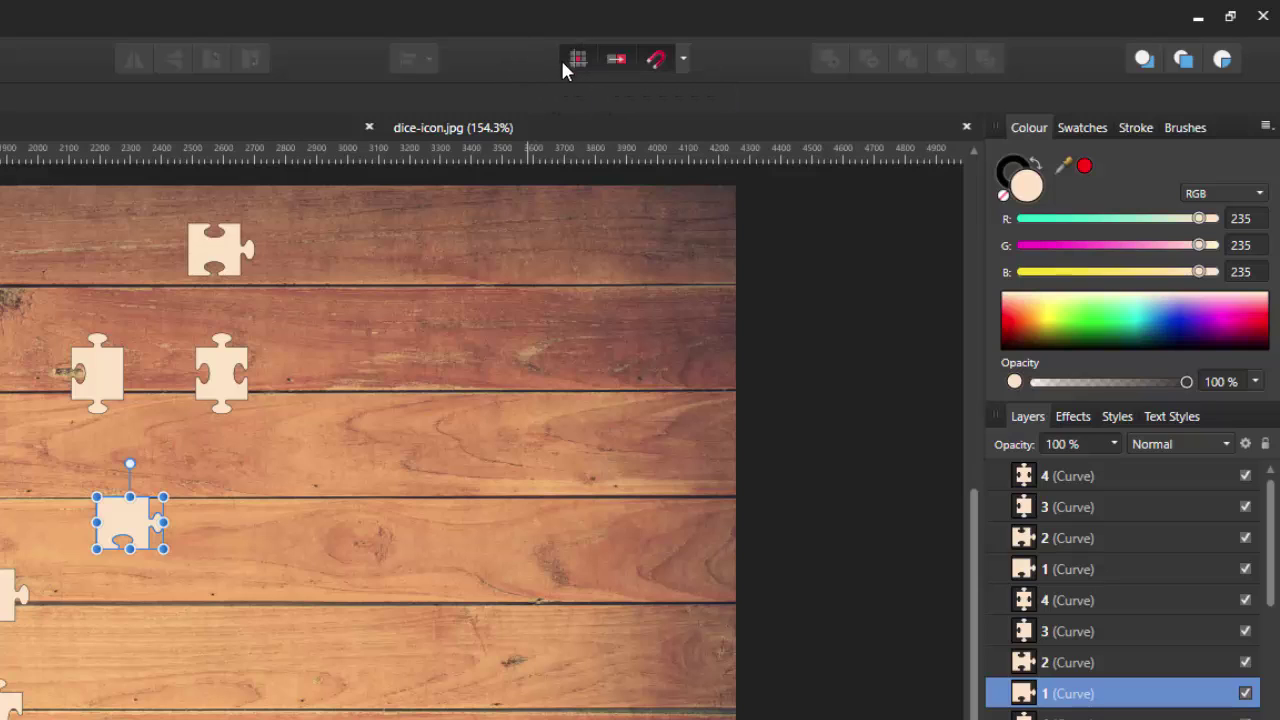
{"action": "left_click", "coordinate": [579, 60]}
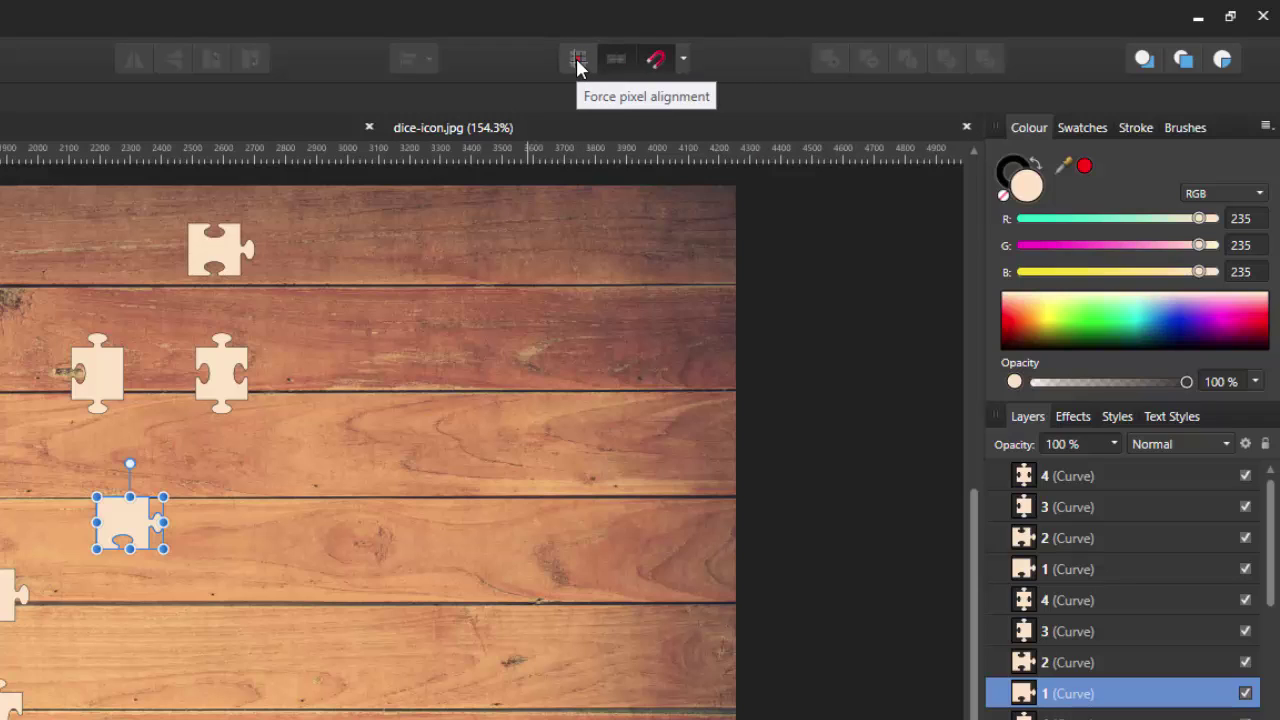
{"action": "left_click", "coordinate": [578, 62]}
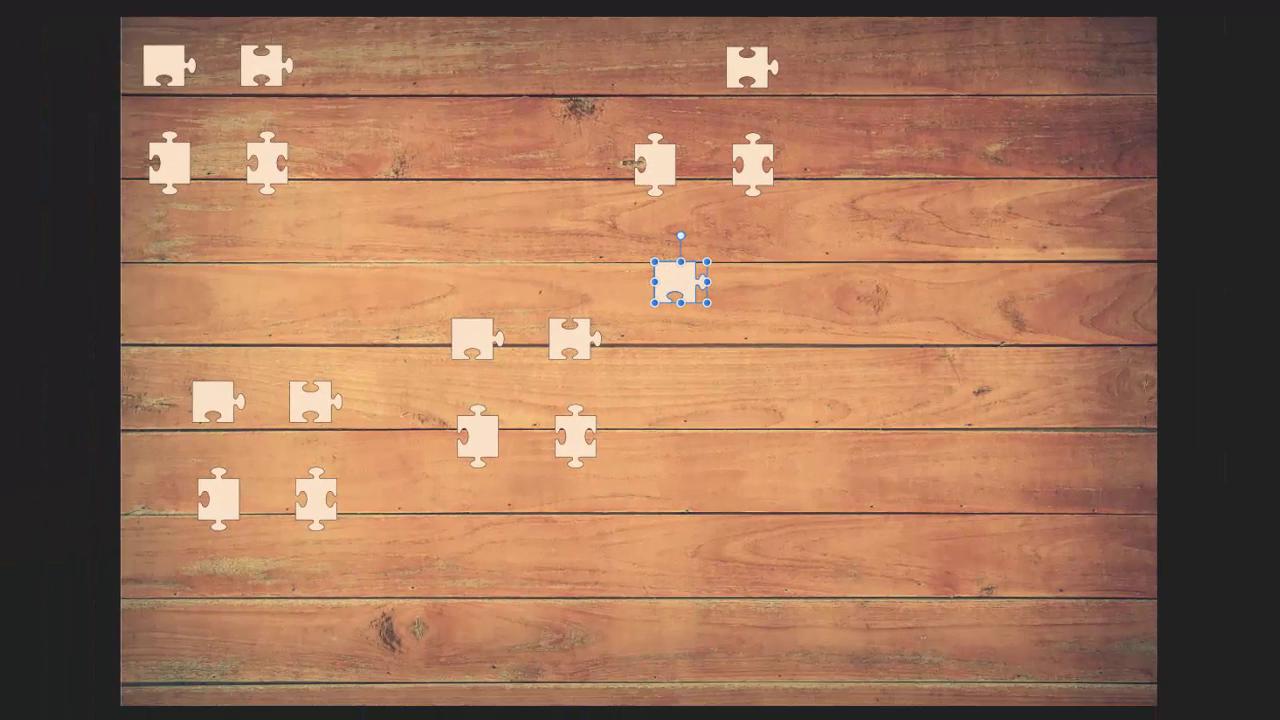
Shift the separated corner piece slightly left and place the middle set's piece 2 close beside its tab.
{"action": "scroll", "coordinate": [640, 361], "scroll_direction": "down", "scroll_amount": 1}
{"action": "scroll", "coordinate": [640, 361], "scroll_direction": "up", "scroll_amount": 4}
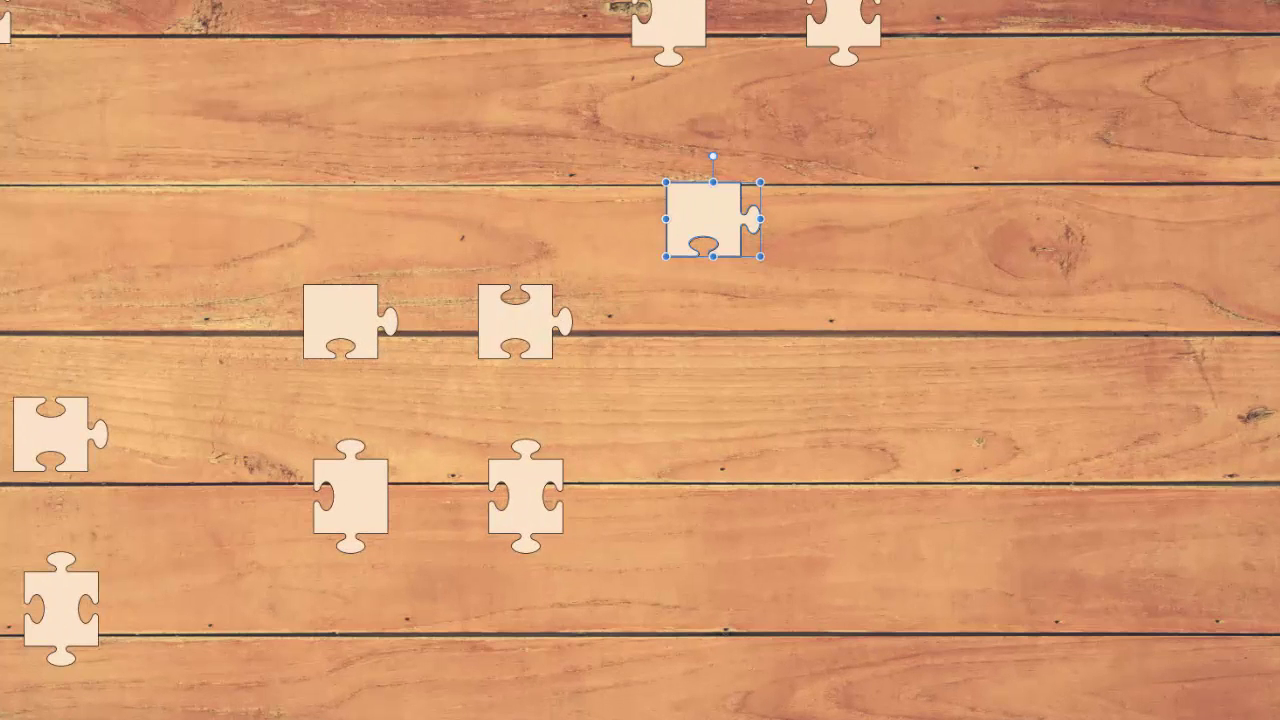
{"action": "scroll", "coordinate": [640, 360], "scroll_direction": "right", "scroll_amount": 4}
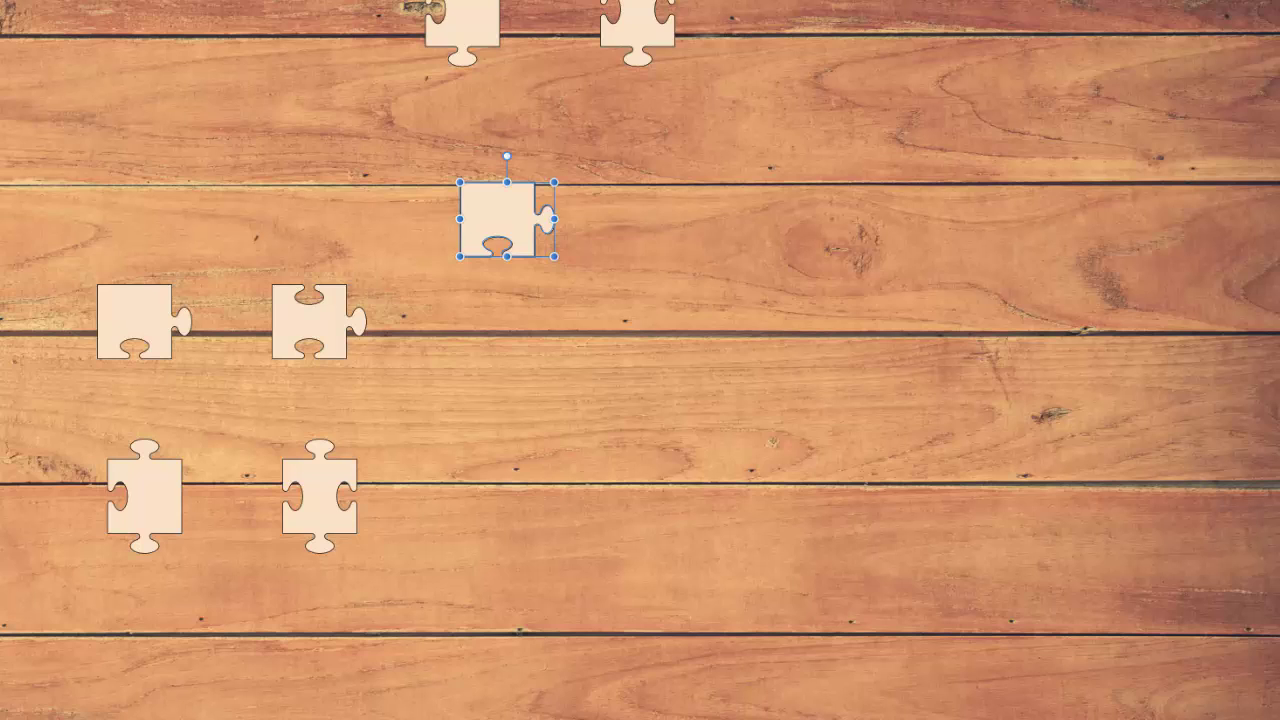
{"action": "scroll", "coordinate": [640, 360], "scroll_direction": "up", "scroll_amount": 1}
{"action": "left_click_drag", "start_coordinate": [491, 288], "coordinate": [451, 291]}
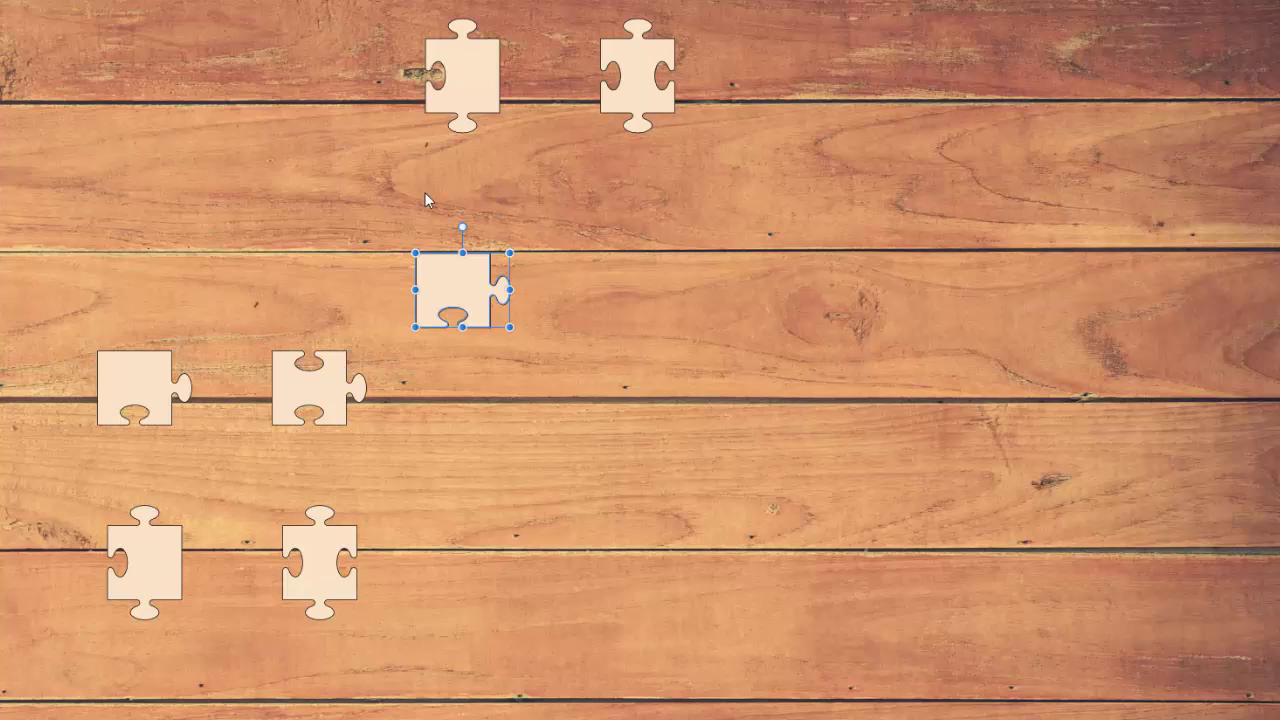
{"action": "left_click", "coordinate": [327, 399]}
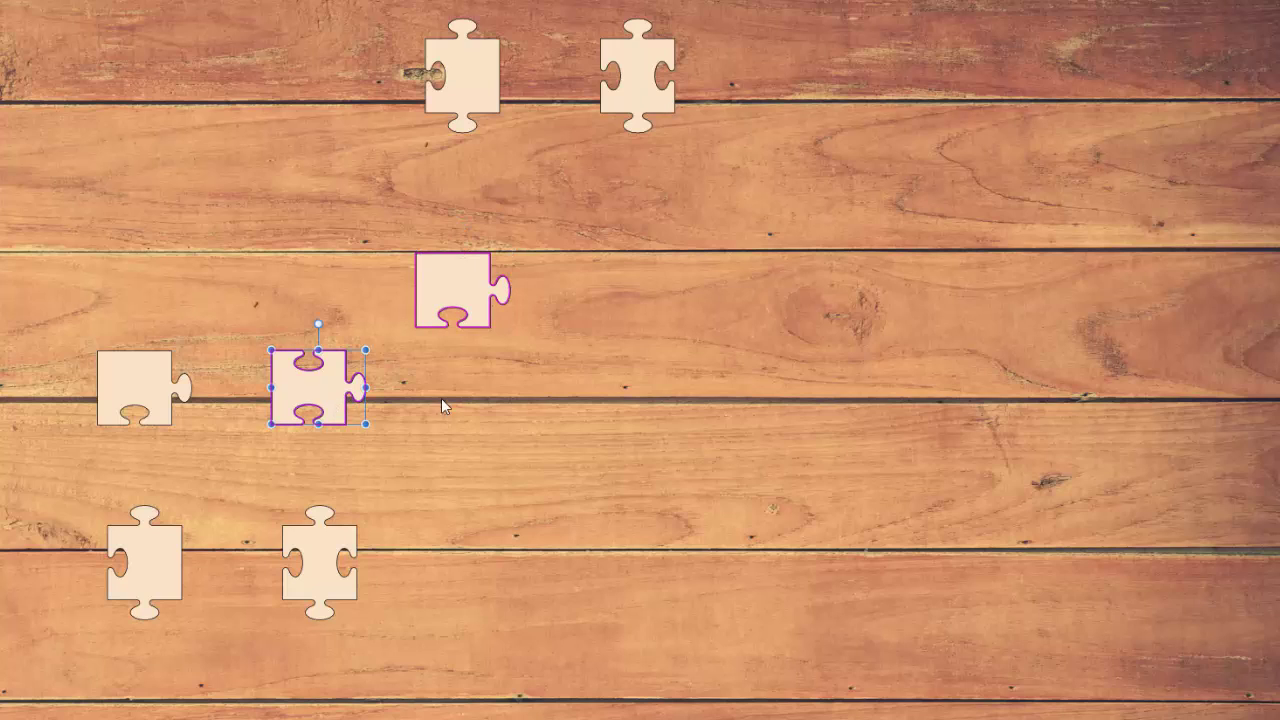
{"action": "left_click_drag", "start_coordinate": [347, 398], "coordinate": [575, 313]}
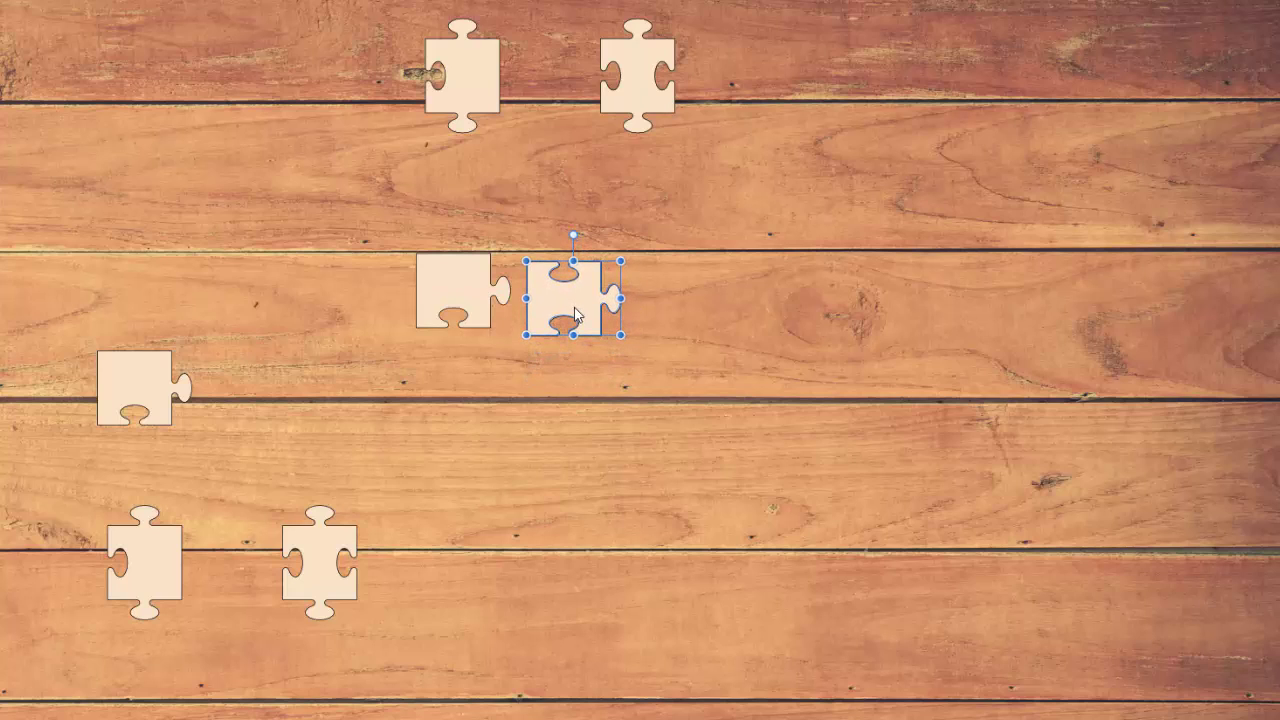
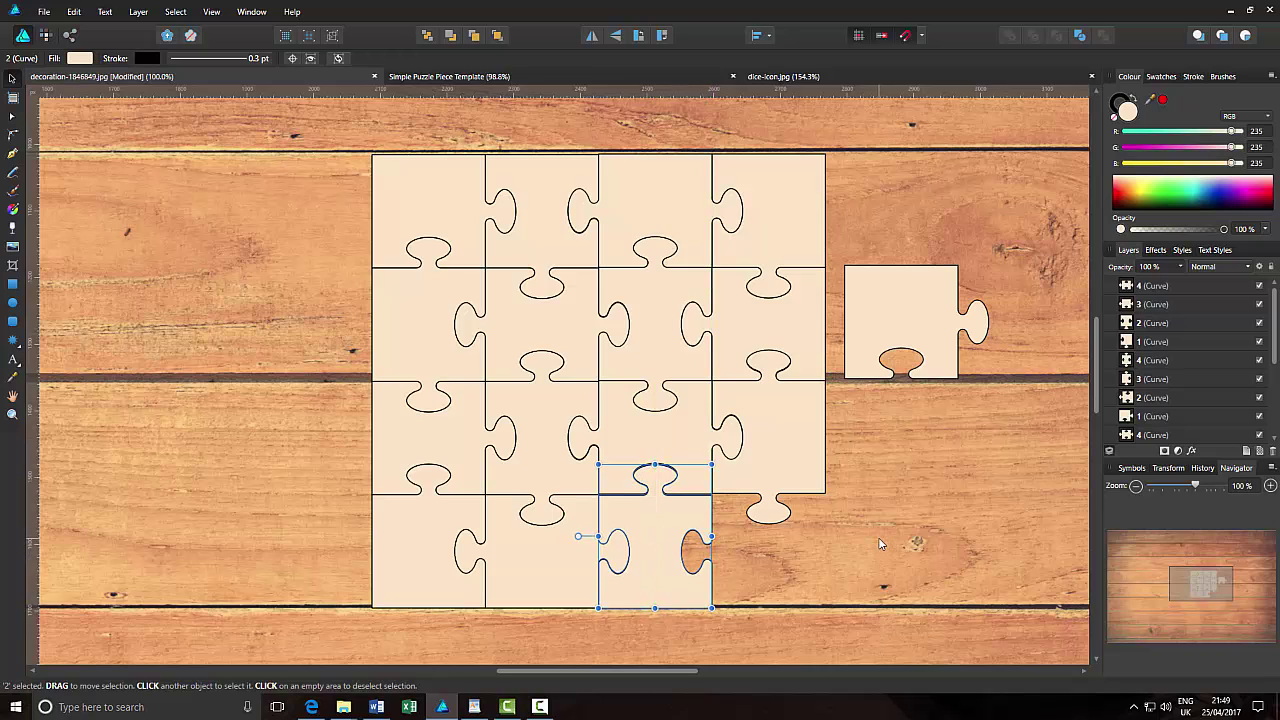
Nudge the third piece of the puzzle's bottom row up against the row above and deselect it.
{"action": "key", "text": "Up"}
{"action": "key", "text": "Up"}
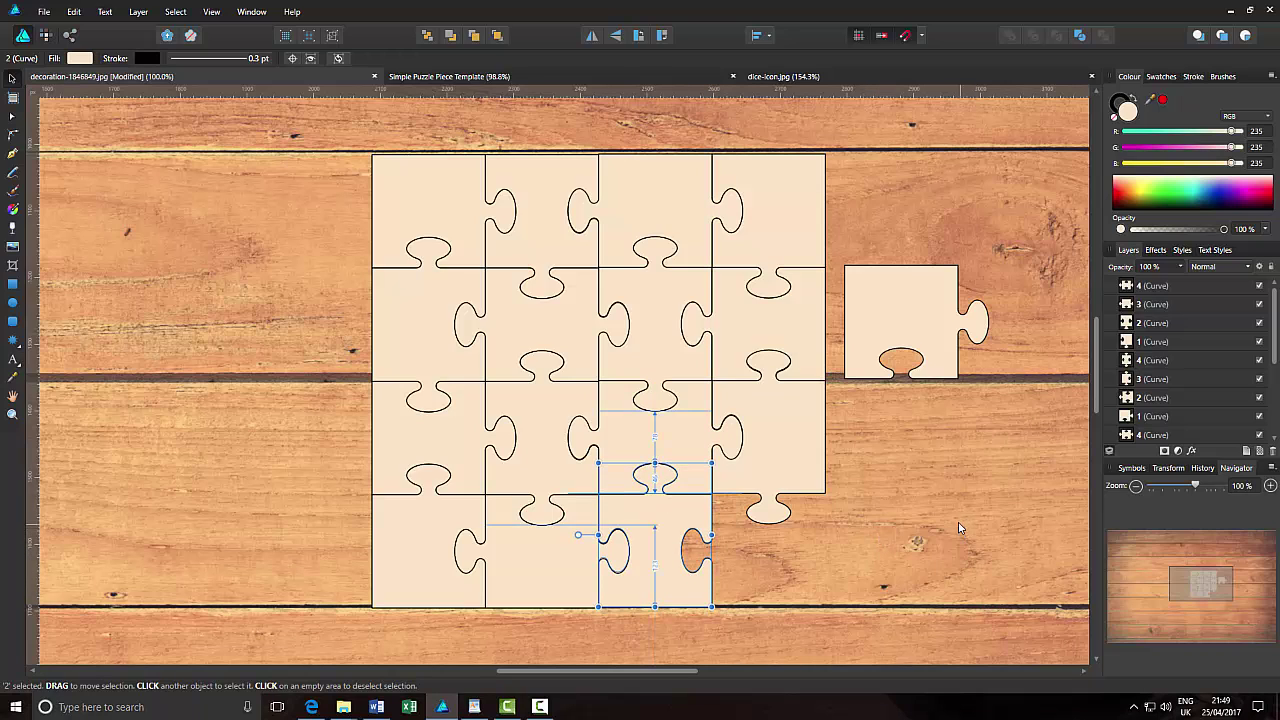
{"action": "left_click", "coordinate": [895, 492]}
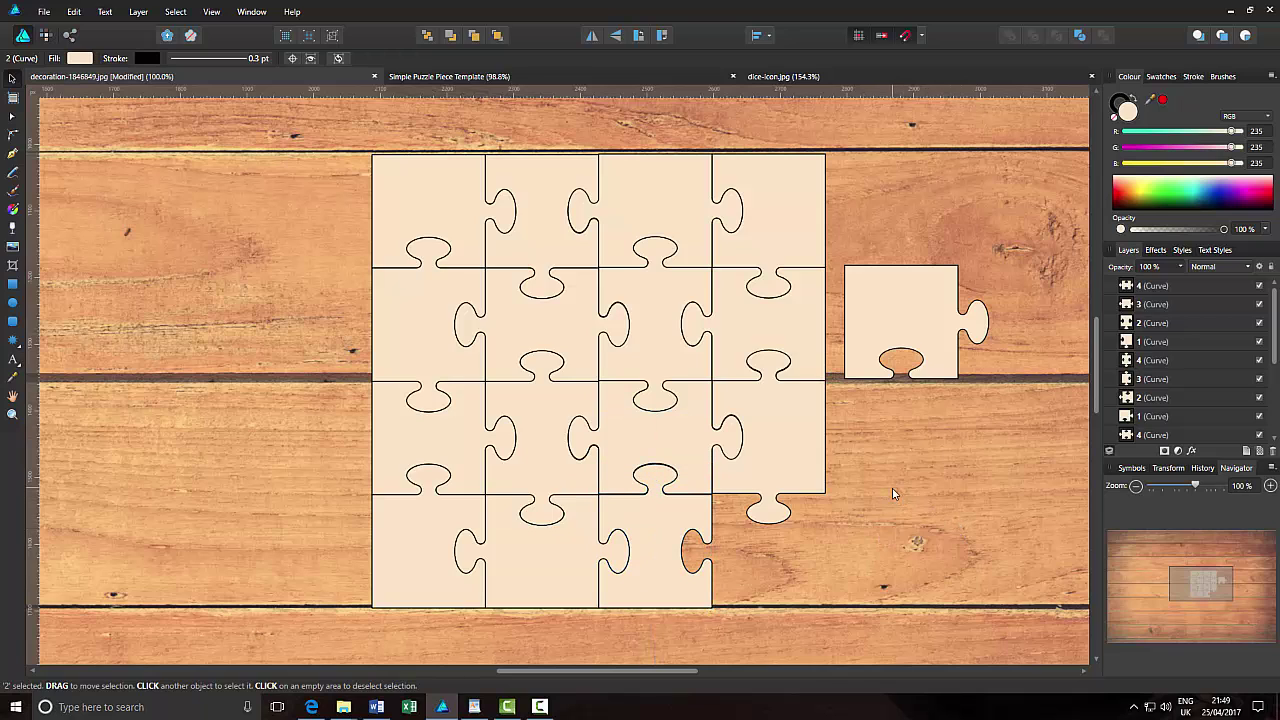
{"action": "left_click", "coordinate": [658, 531]}
{"action": "left_click", "coordinate": [968, 478]}
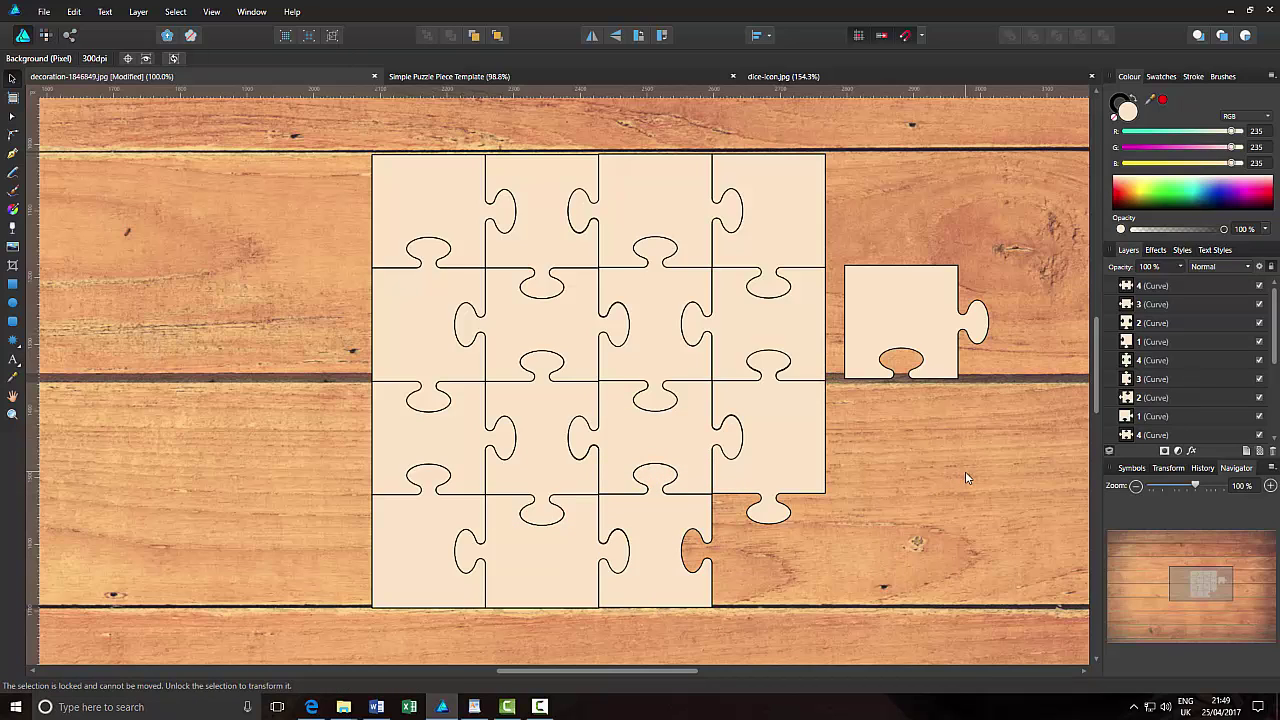
{"action": "left_click", "coordinate": [658, 559]}
{"action": "left_click", "coordinate": [893, 476]}
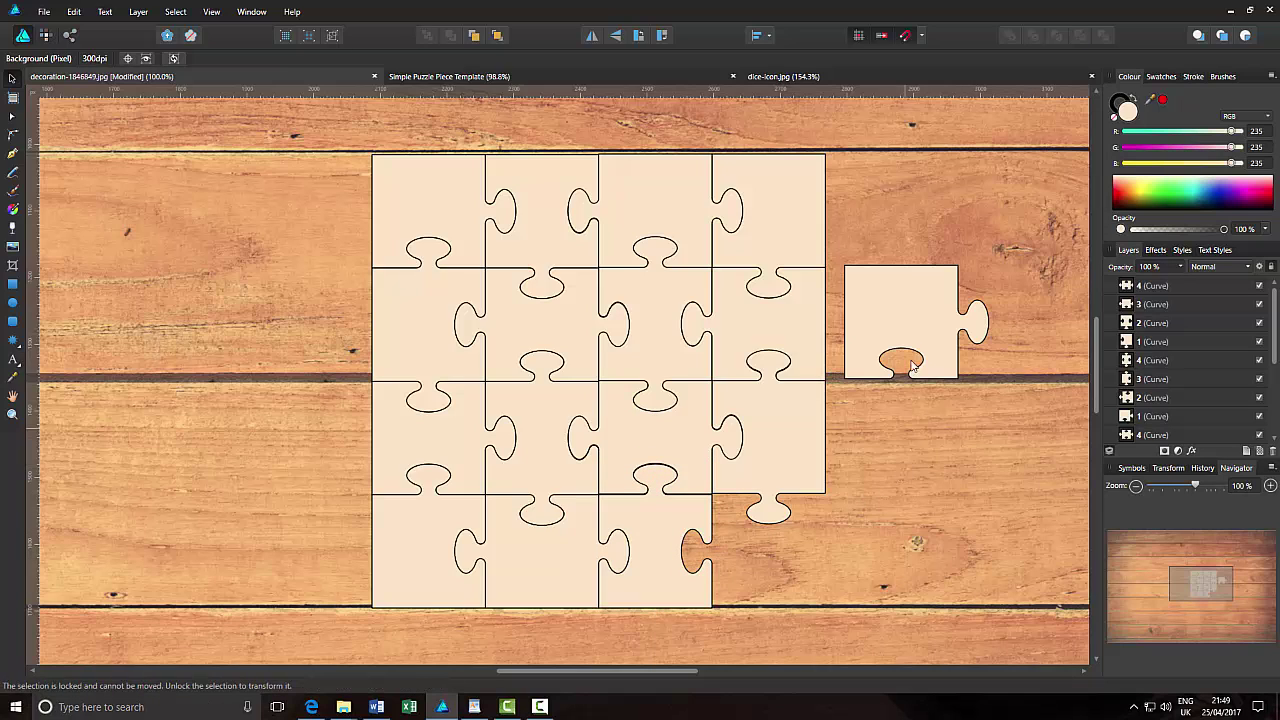
Rotate the remaining corner piece 180 degrees, fit it into the puzzle's open bottom-row corner and nudge it up against the row above.
{"action": "left_click", "coordinate": [914, 305]}
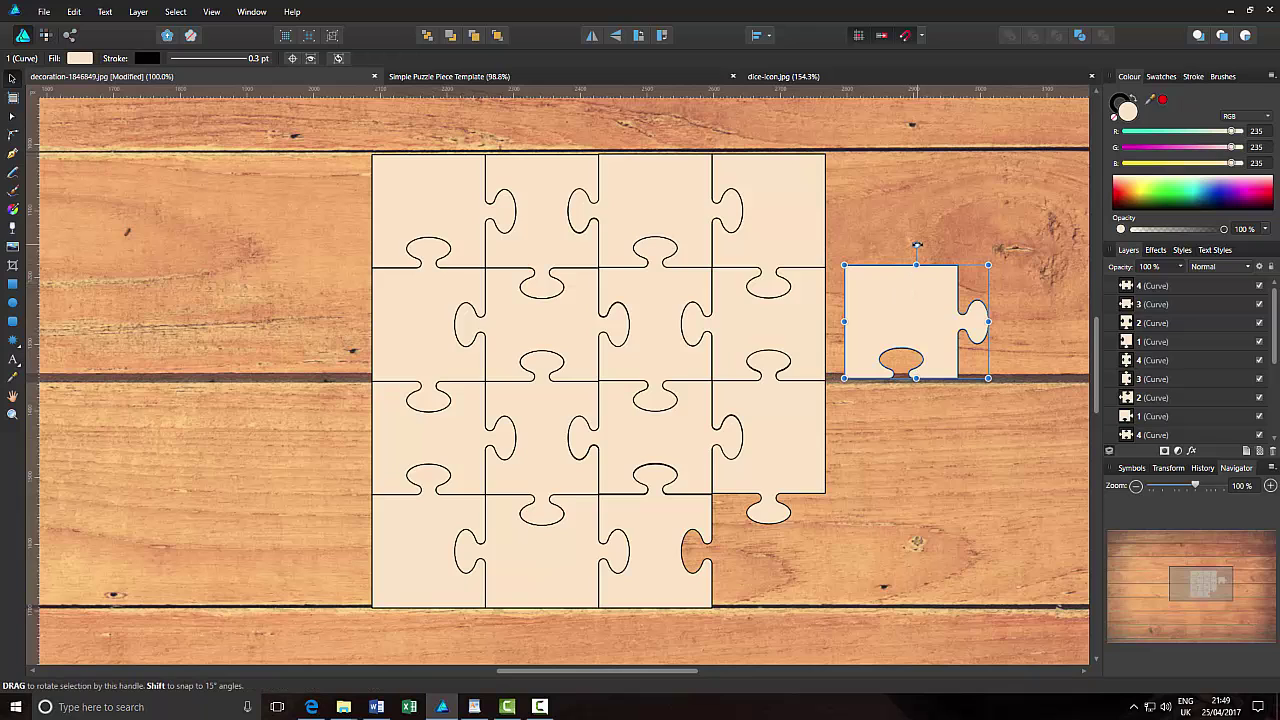
{"action": "left_click_drag", "start_coordinate": [916, 245], "coordinate": [916, 399]}
{"action": "left_click_drag", "start_coordinate": [941, 350], "coordinate": [784, 559]}
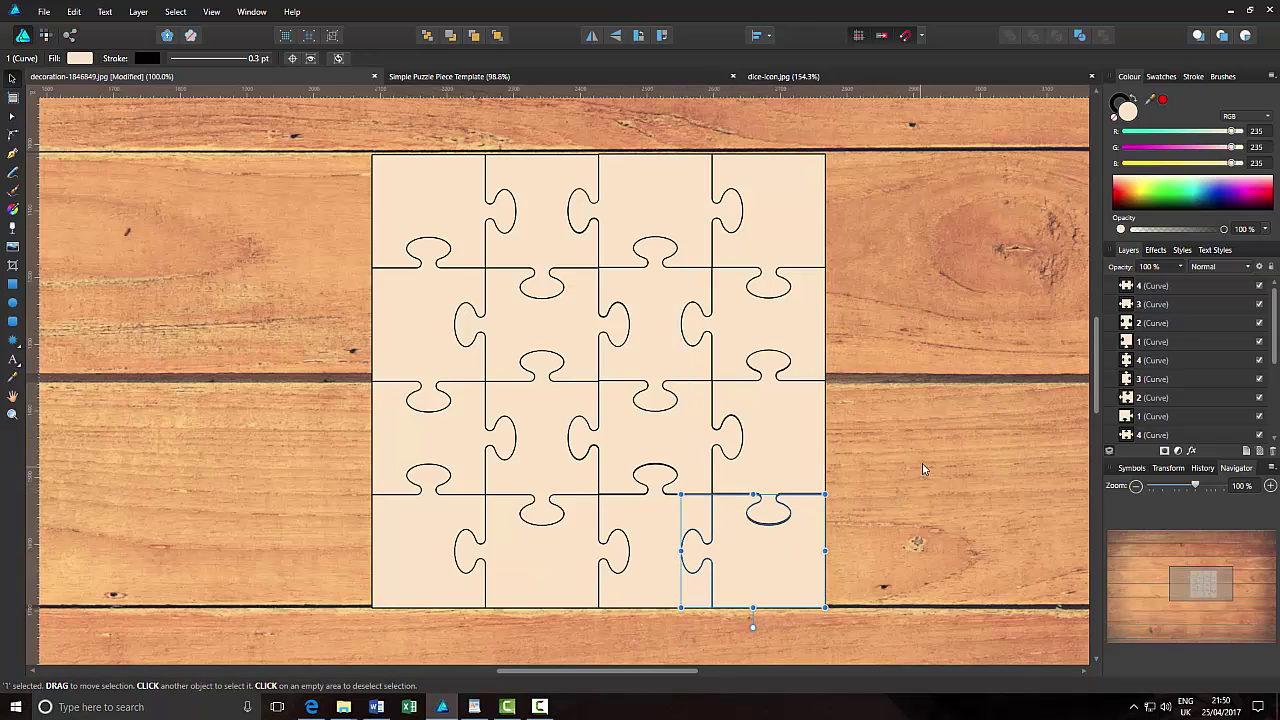
{"action": "key", "text": "Up"}
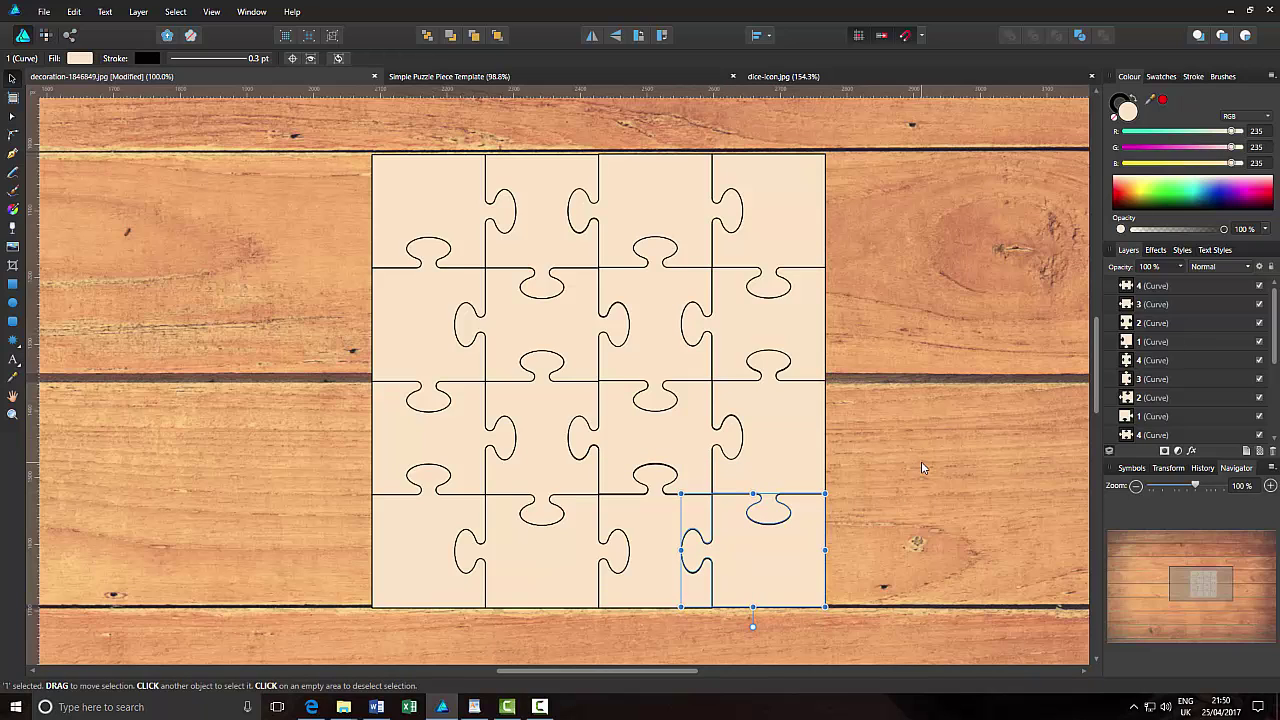
{"action": "key", "text": "Down"}
{"action": "key", "text": "Up"}
{"action": "left_click", "coordinate": [922, 463]}
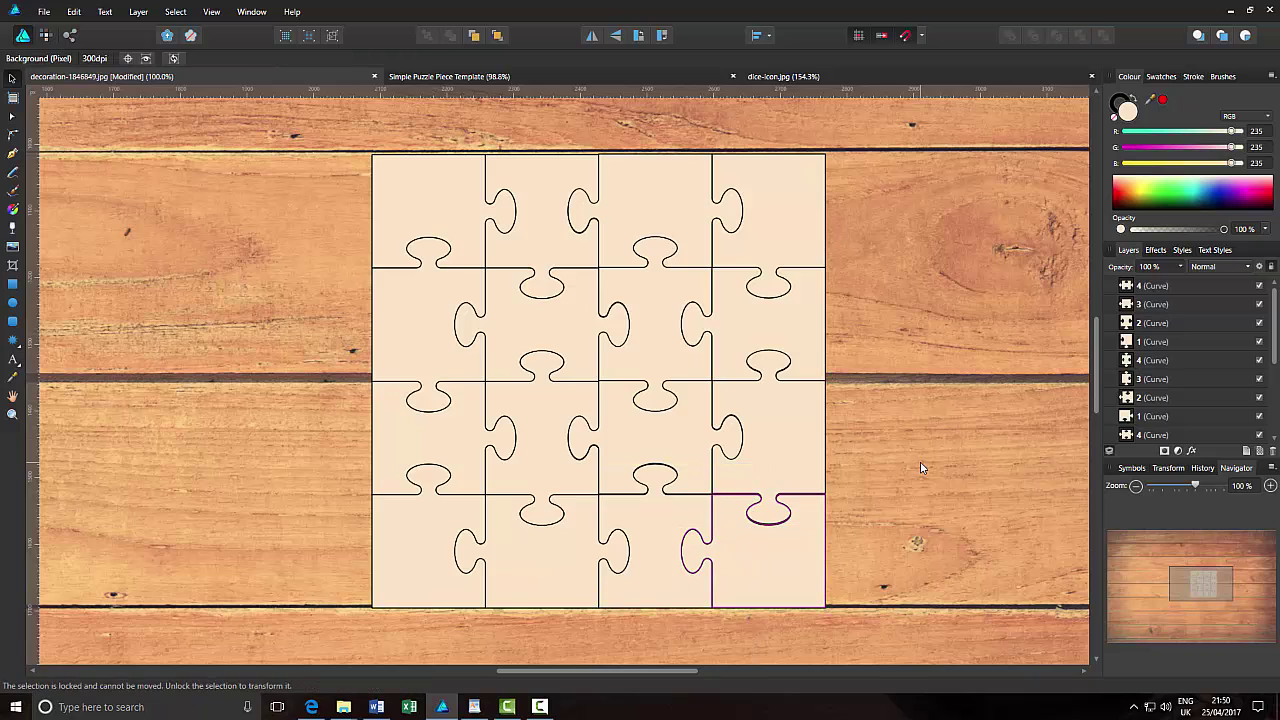
Examine the assembled puzzle's seams up close and look through its list of piece layers.
{"action": "left_click", "coordinate": [781, 457]}
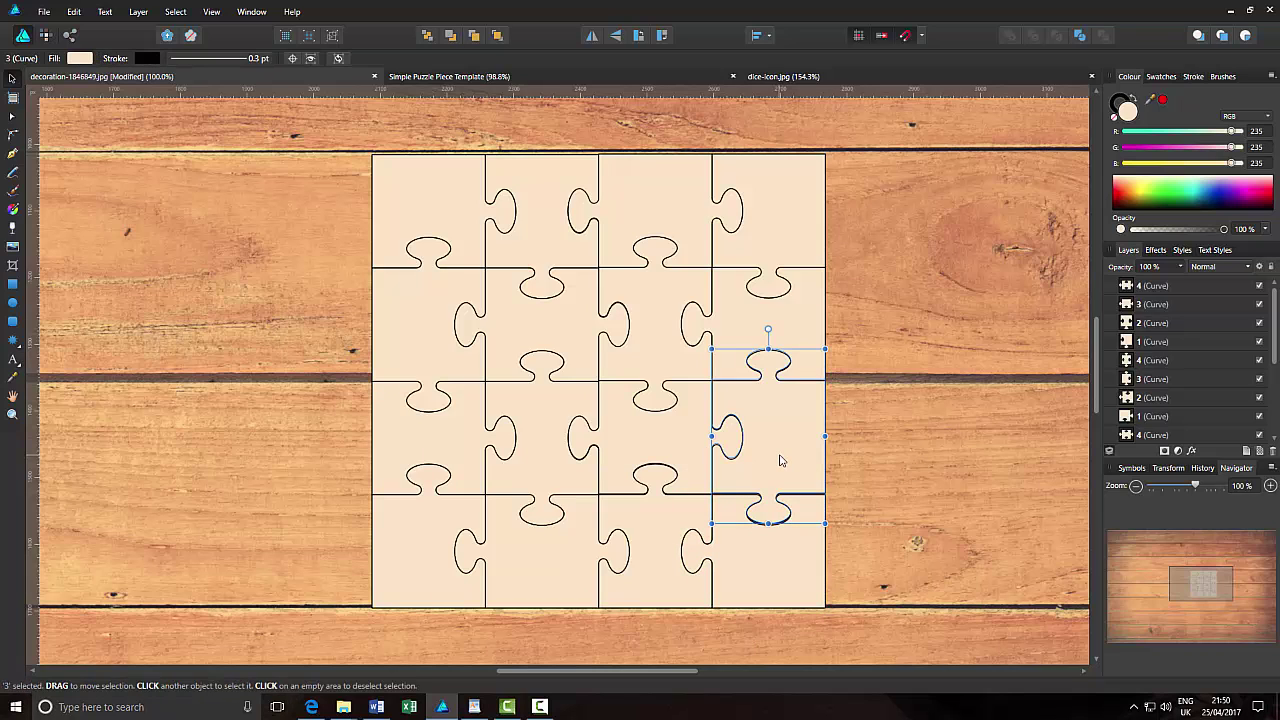
{"action": "left_click", "coordinate": [904, 456]}
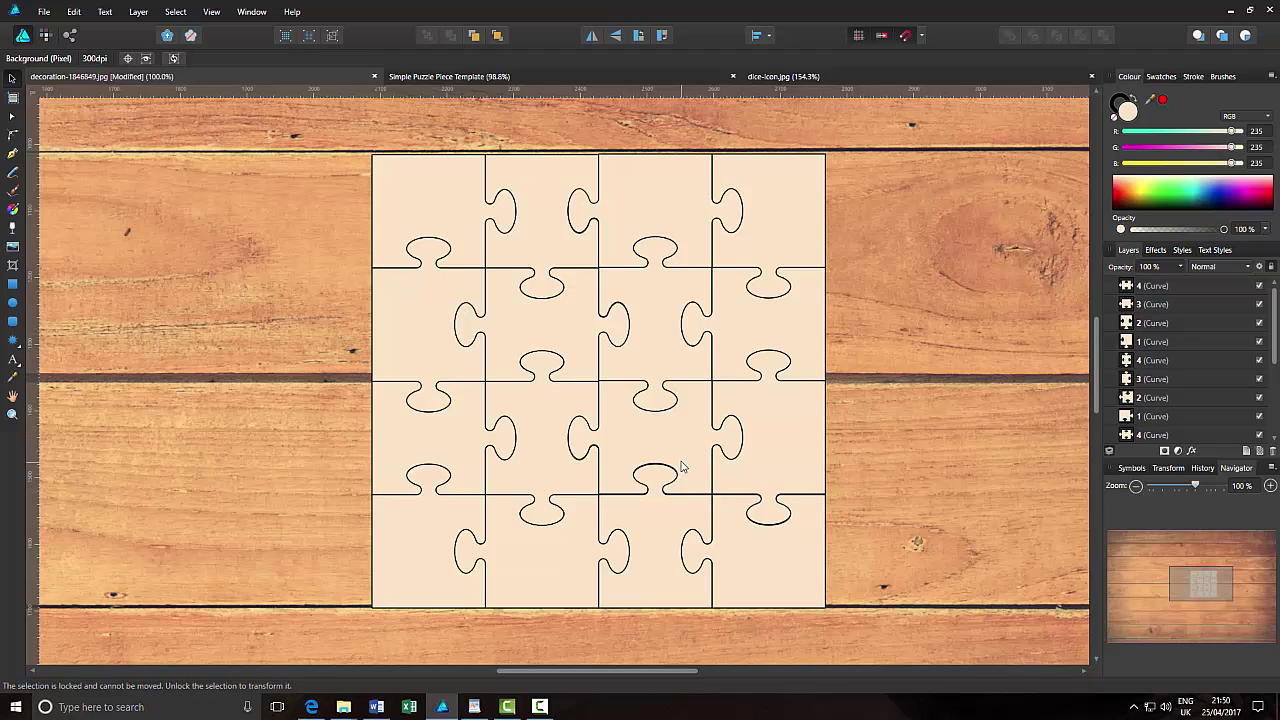
{"action": "left_click", "coordinate": [1271, 487]}
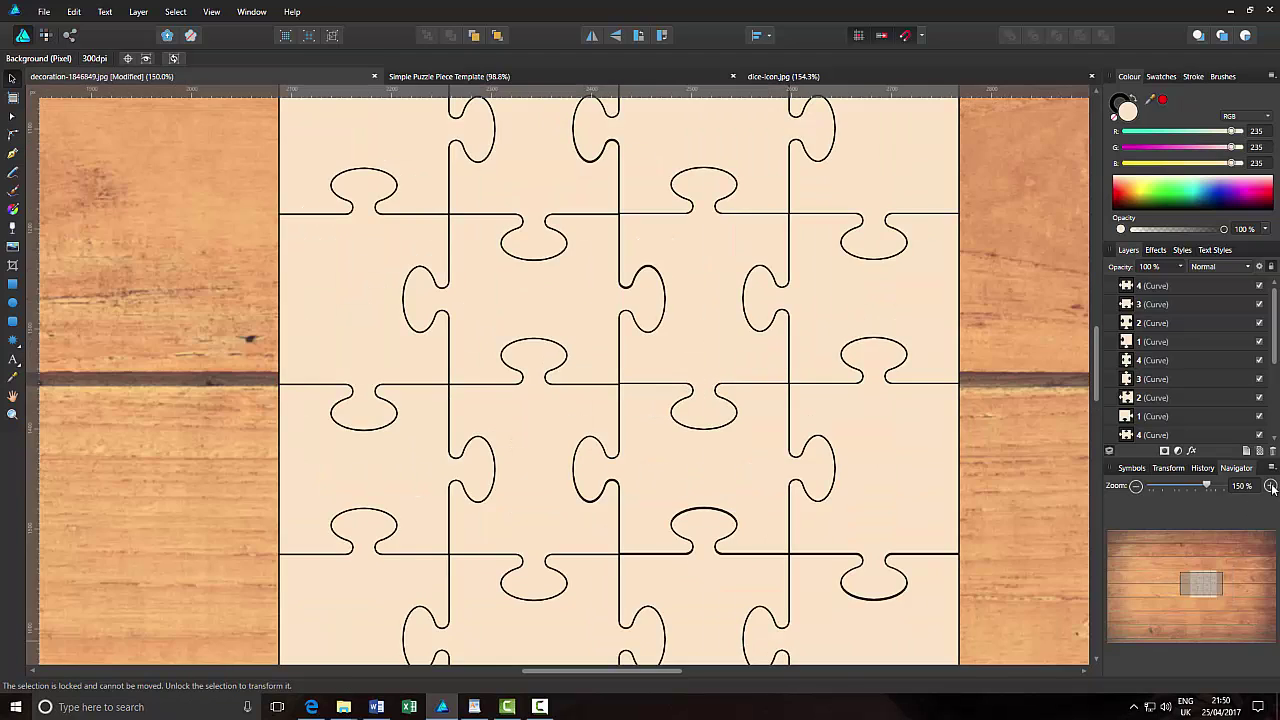
{"action": "left_click", "coordinate": [1136, 486]}
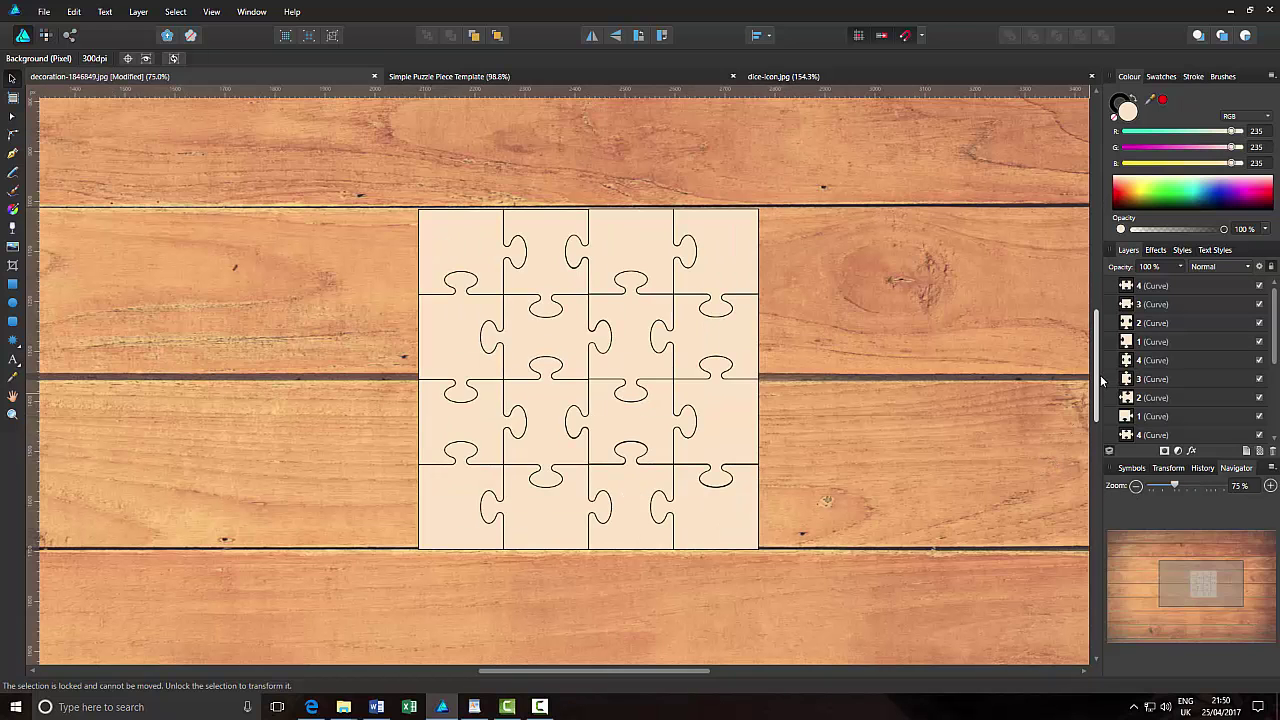
{"action": "mouse_move", "coordinate": [1097, 378]}
{"action": "left_mouse_down"}
{"action": "mouse_move", "coordinate": [1096, 398]}
{"action": "mouse_move", "coordinate": [1096, 384]}
{"action": "left_mouse_up"}
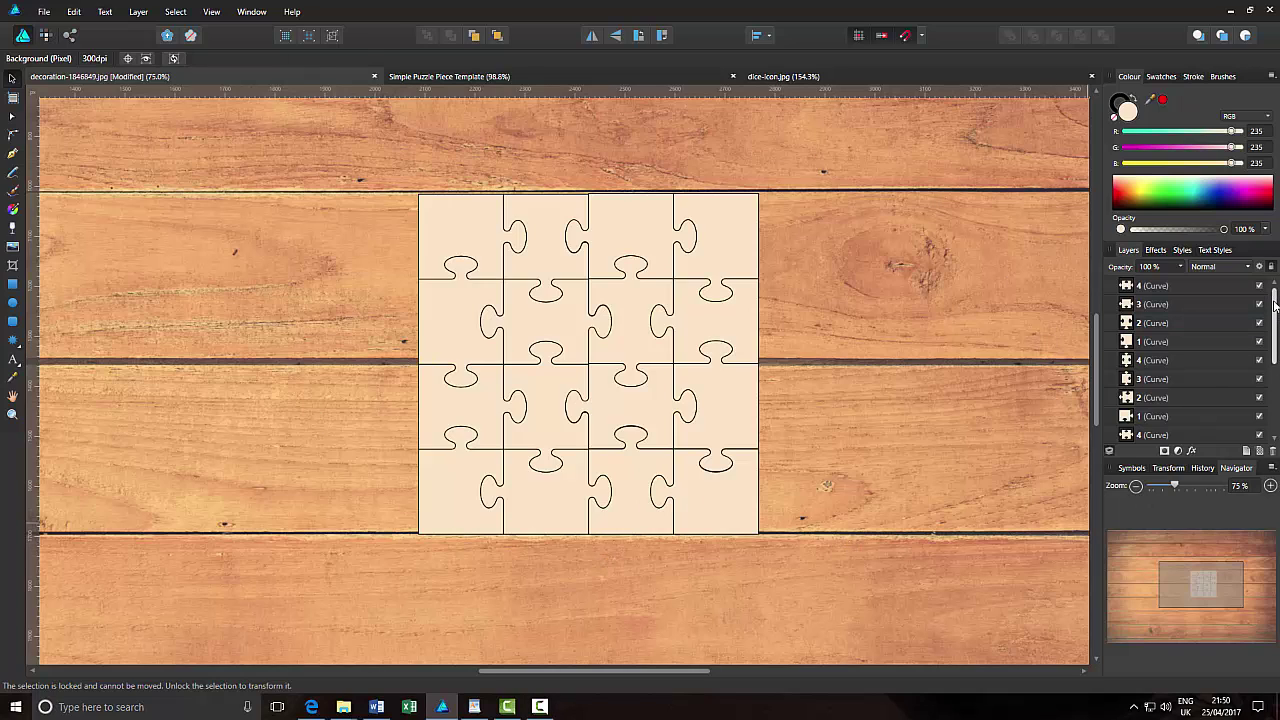
{"action": "left_click_drag", "start_coordinate": [1275, 305], "coordinate": [1278, 378]}
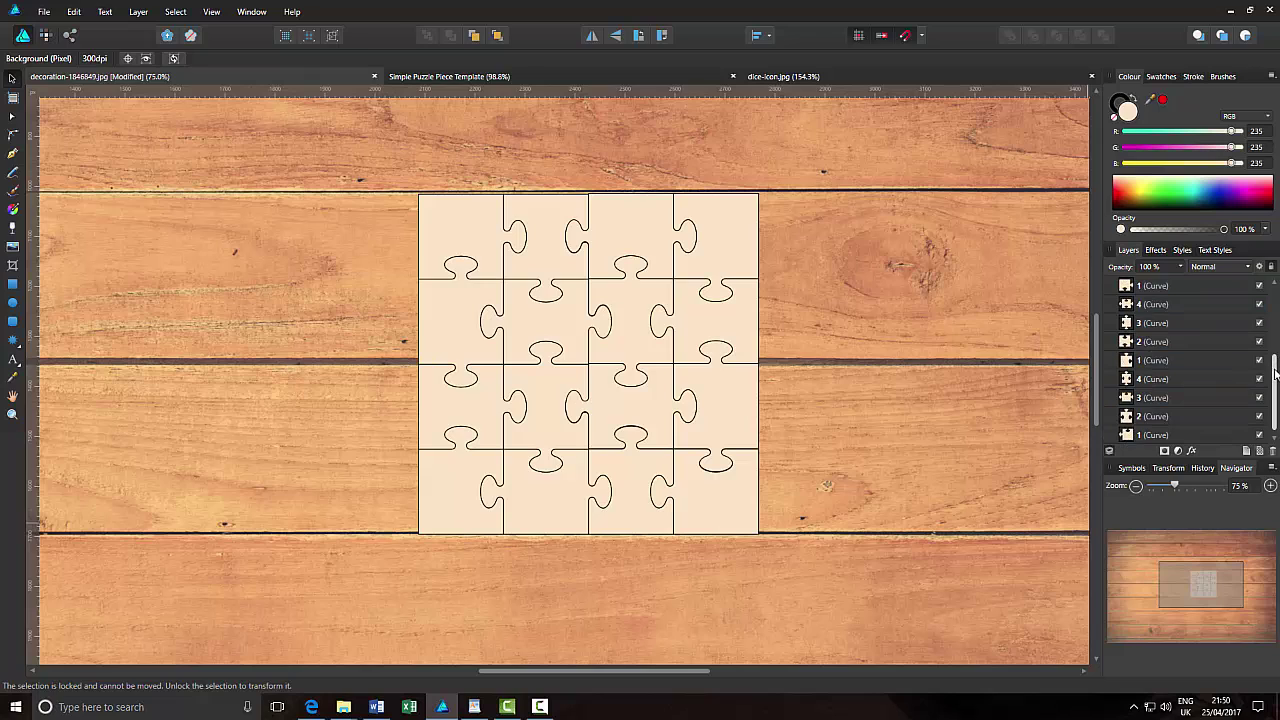
{"action": "left_click_drag", "start_coordinate": [1275, 372], "coordinate": [1276, 295]}
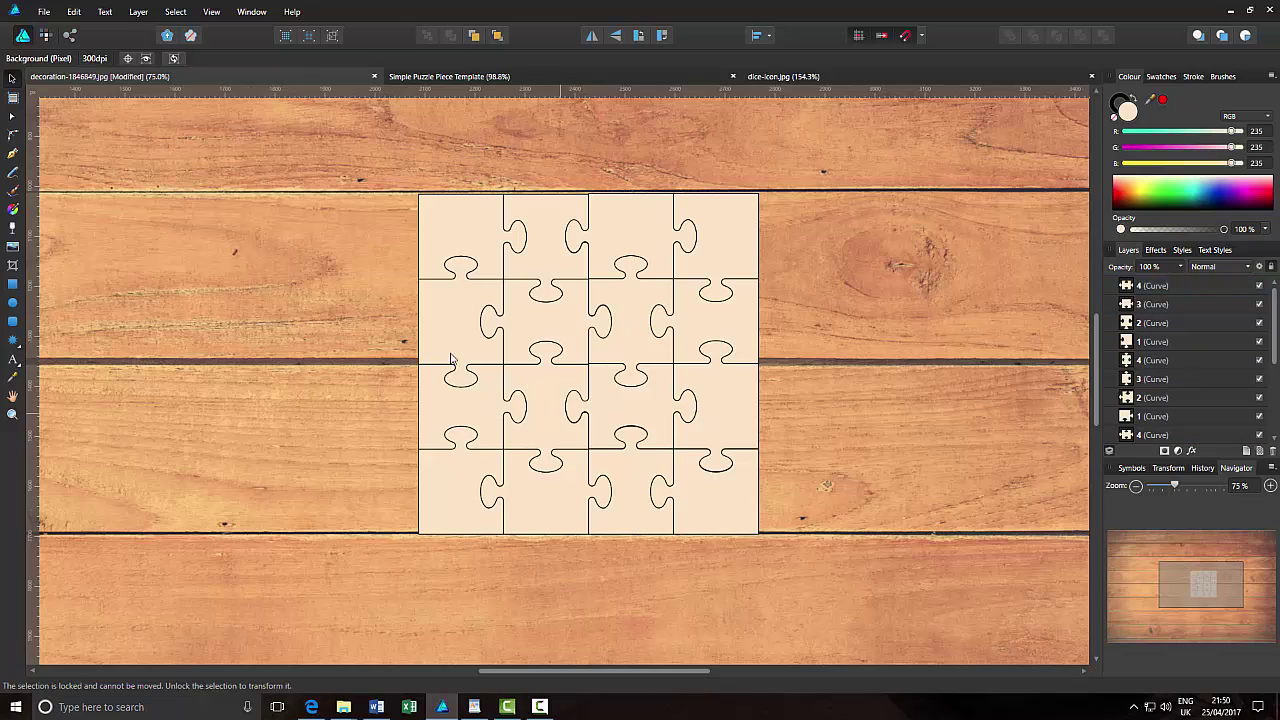
Select the topmost puzzle piece layer, then copy the Background layer of the dice-icon.jpg document.
{"action": "left_click", "coordinate": [1181, 285]}
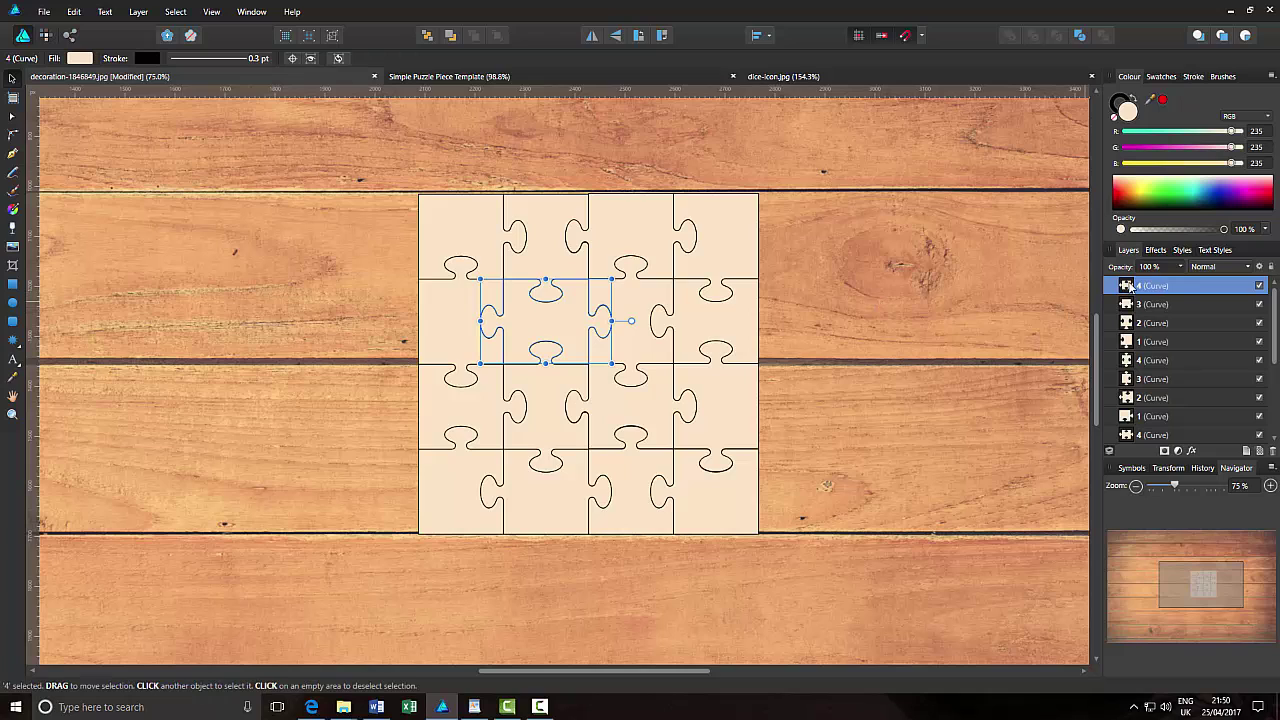
{"action": "left_click", "coordinate": [806, 77]}
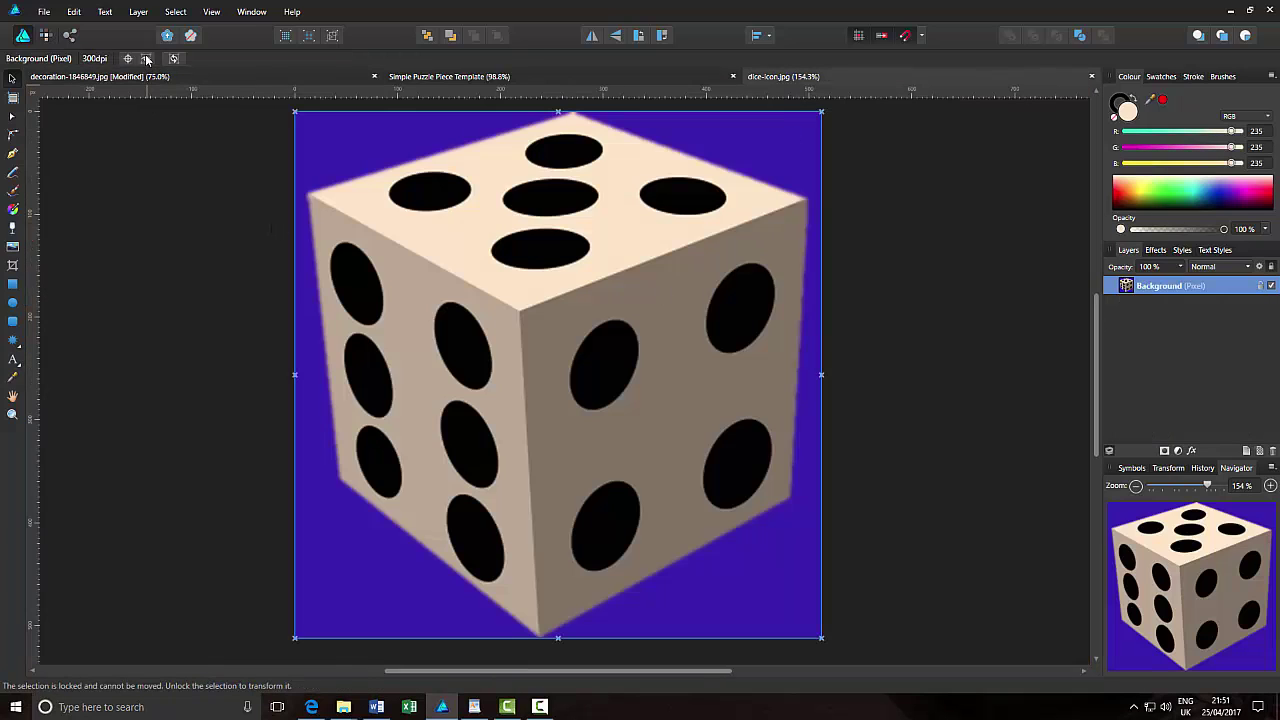
{"action": "left_click", "coordinate": [175, 11]}
{"action": "left_click", "coordinate": [186, 29]}
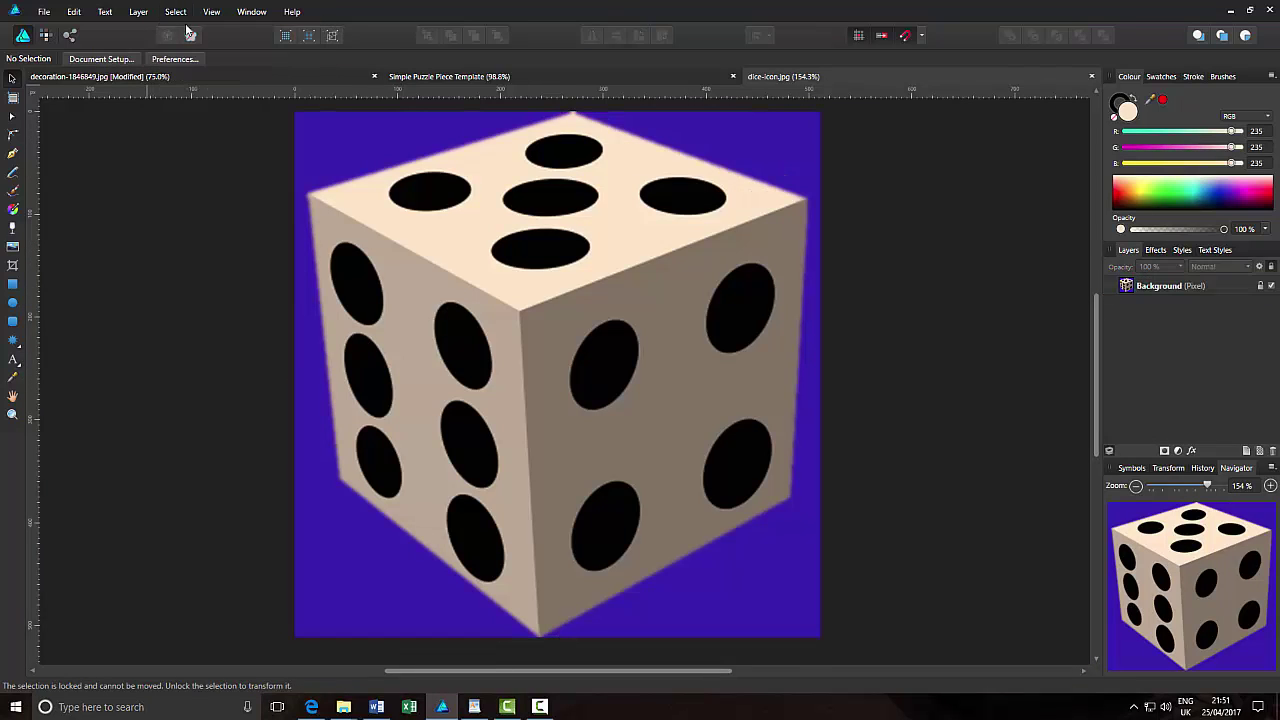
{"action": "left_click", "coordinate": [73, 13]}
{"action": "left_click", "coordinate": [211, 12]}
{"action": "left_click", "coordinate": [1164, 287]}
{"action": "left_click", "coordinate": [1207, 284]}
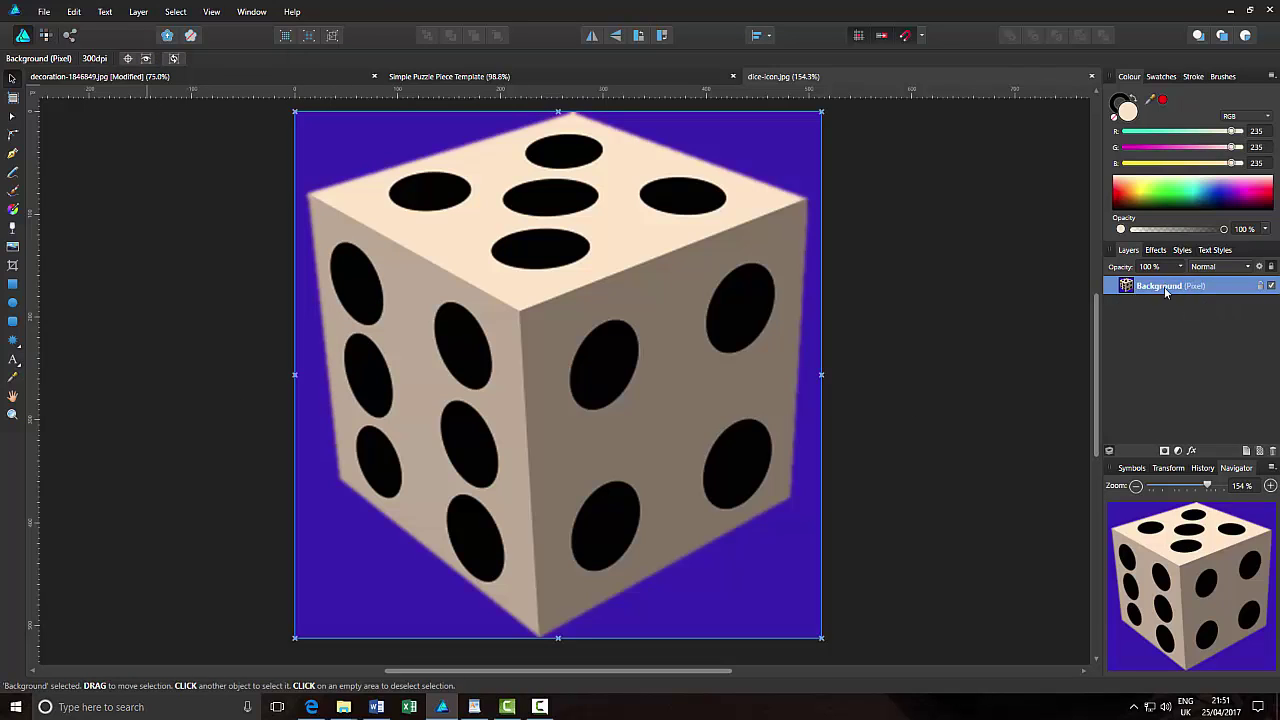
{"action": "right_click", "coordinate": [1150, 289]}
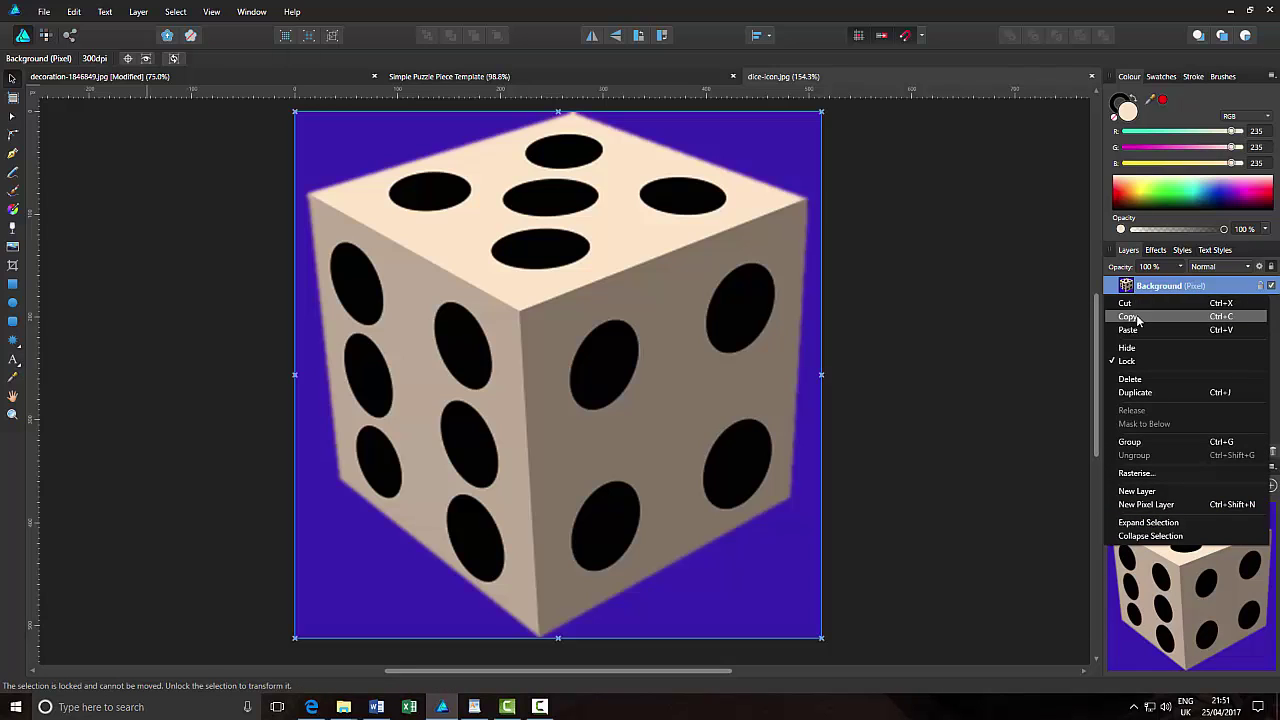
{"action": "left_click", "coordinate": [1137, 317]}
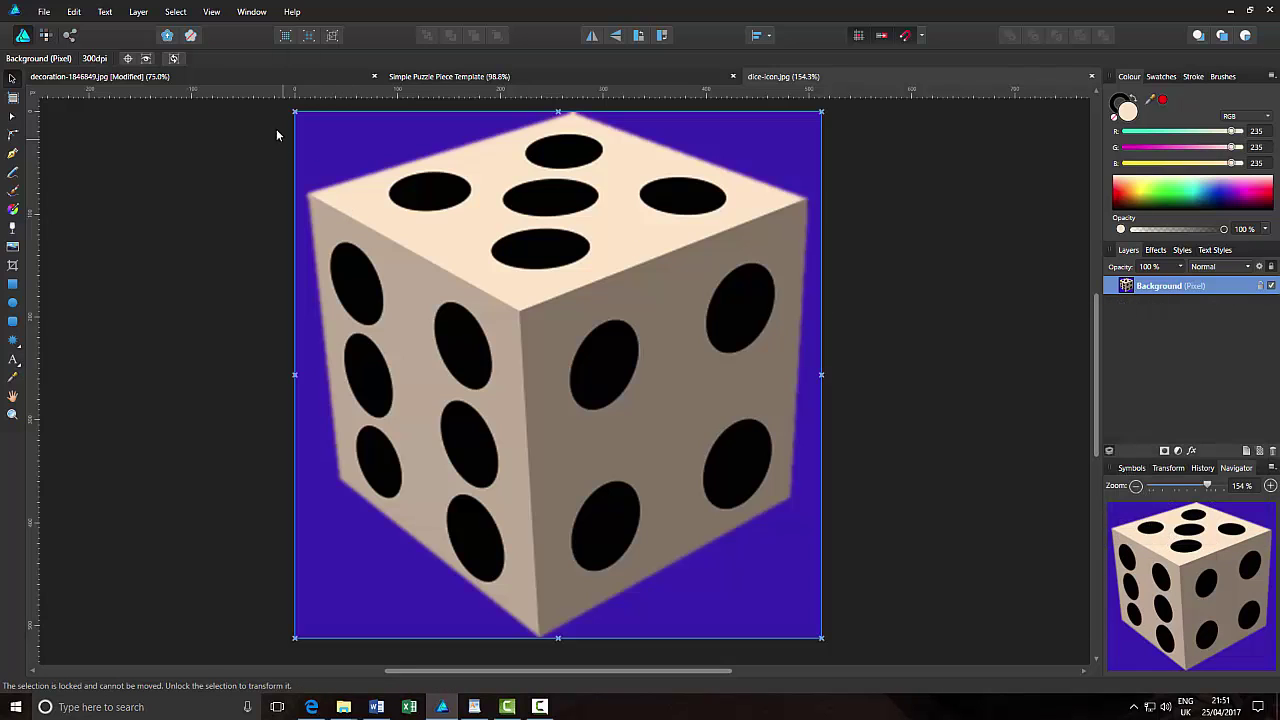
Paste the copied dice image into the wooden background document above the puzzle piece layers.
{"action": "left_click", "coordinate": [228, 78]}
{"action": "key", "text": "ctrl+v"}
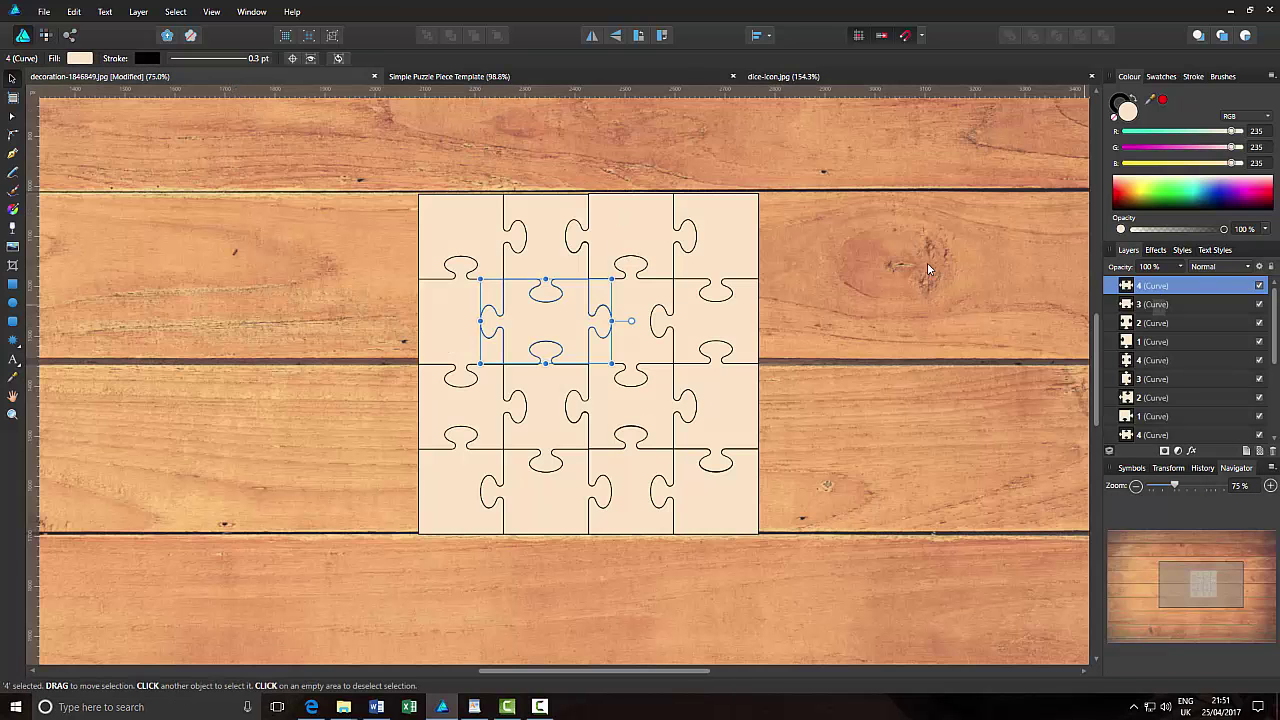
{"action": "left_click", "coordinate": [74, 12]}
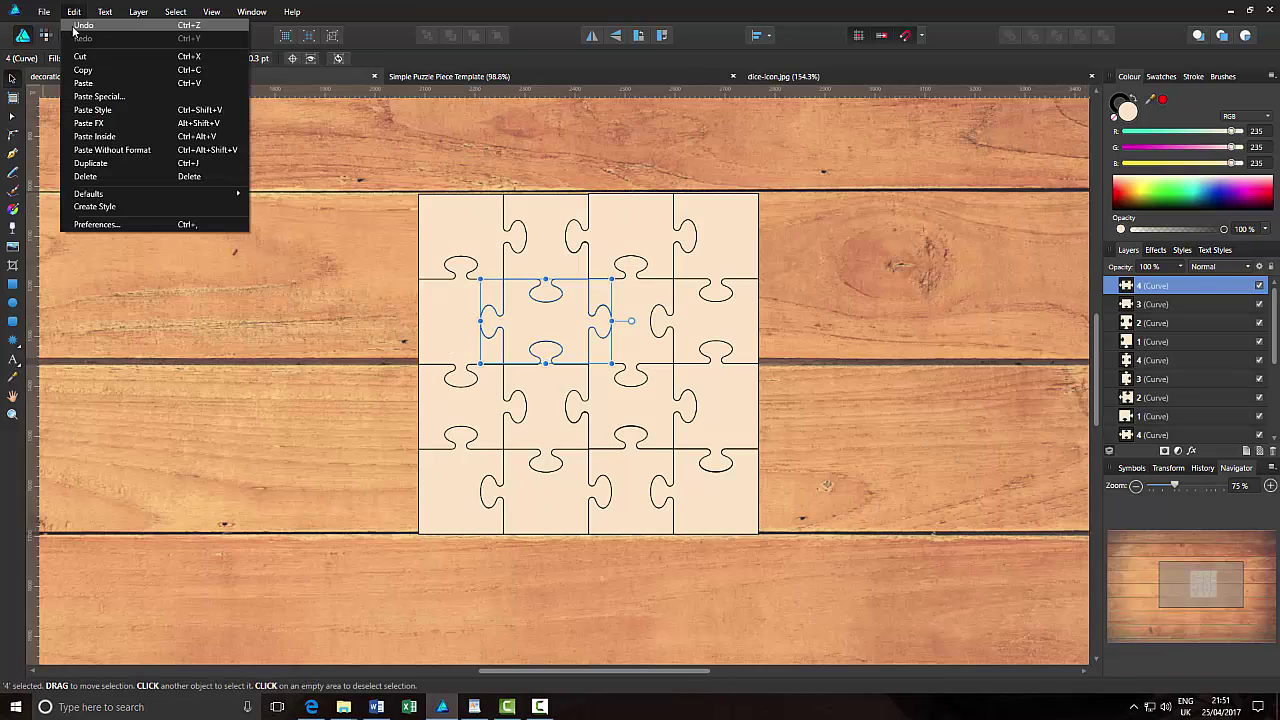
{"action": "left_click", "coordinate": [86, 83]}
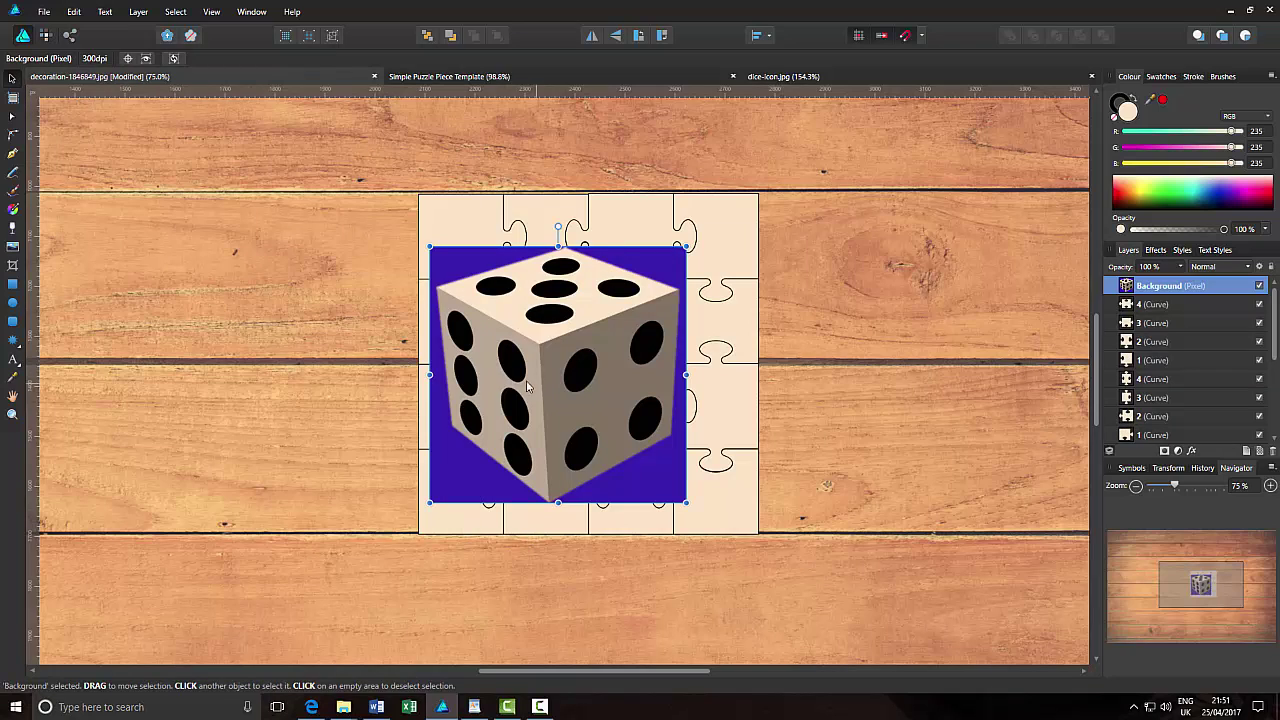
Align the dice image with the puzzle's upper-left corner and enlarge it to cover all sixteen pieces exactly.
{"action": "left_click_drag", "start_coordinate": [532, 377], "coordinate": [520, 333]}
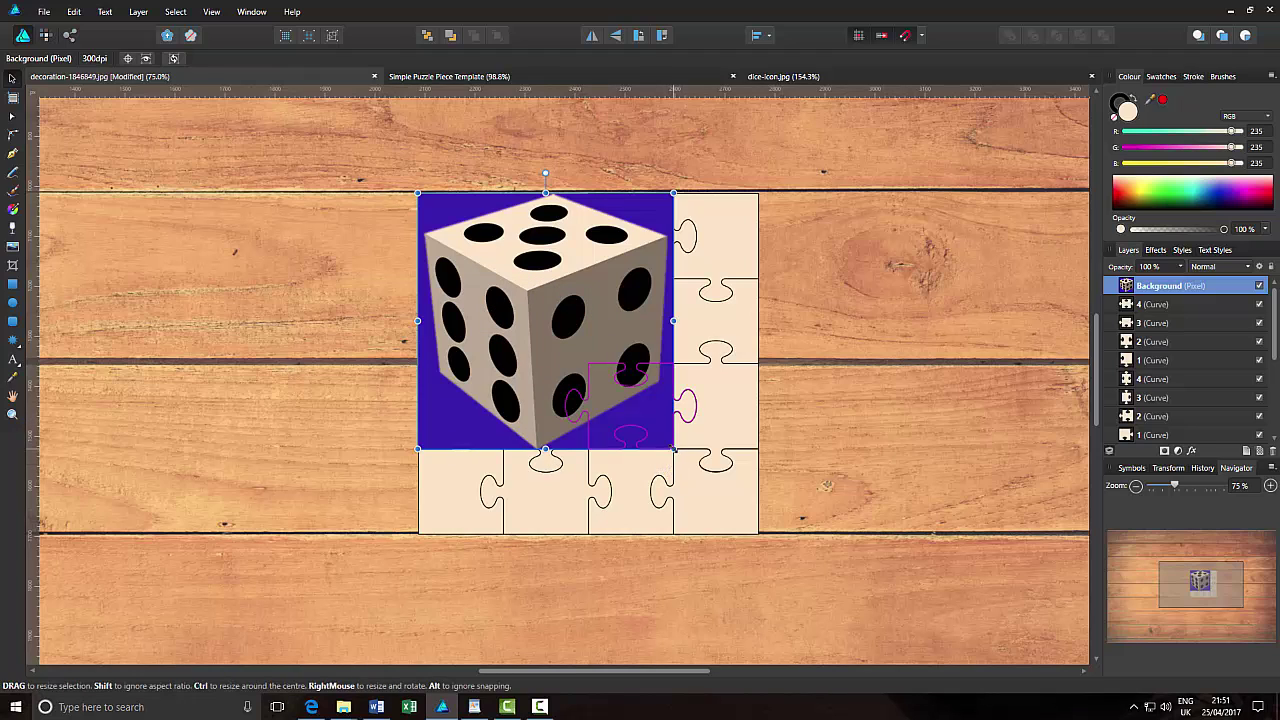
{"action": "left_click_drag", "start_coordinate": [673, 449], "coordinate": [754, 533]}
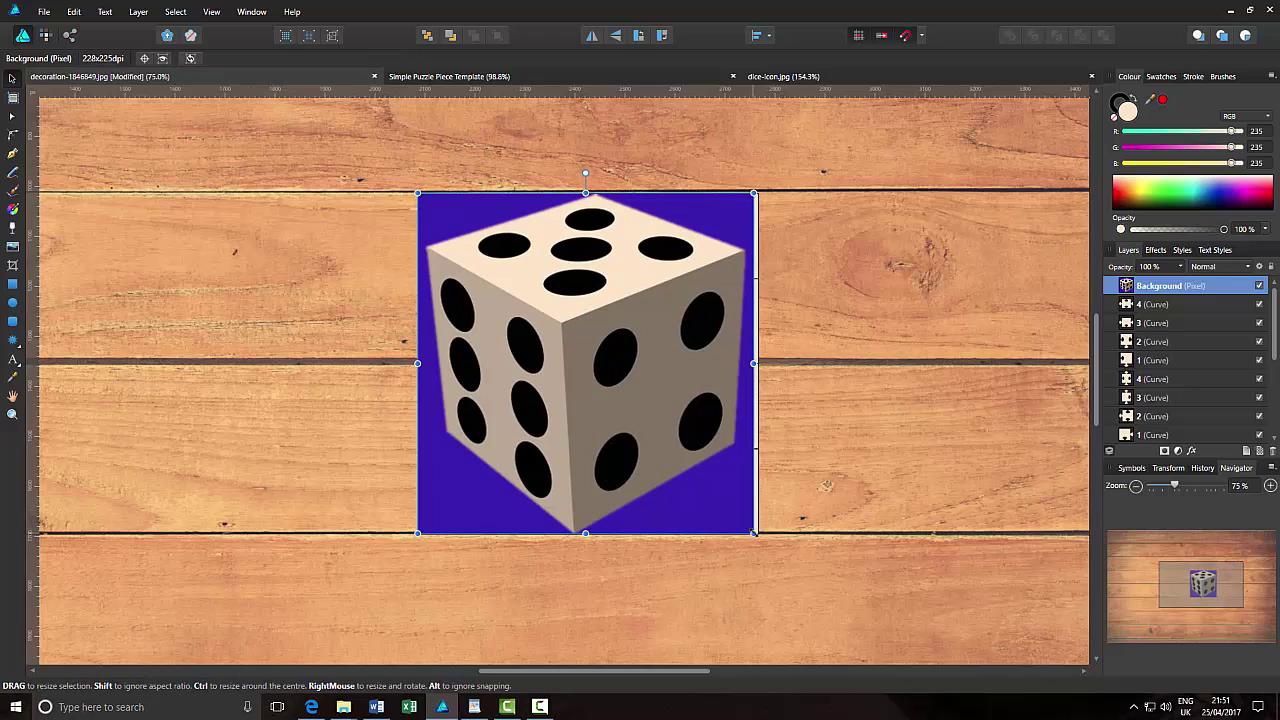
{"action": "left_click_drag", "start_coordinate": [754, 533], "coordinate": [758, 534]}
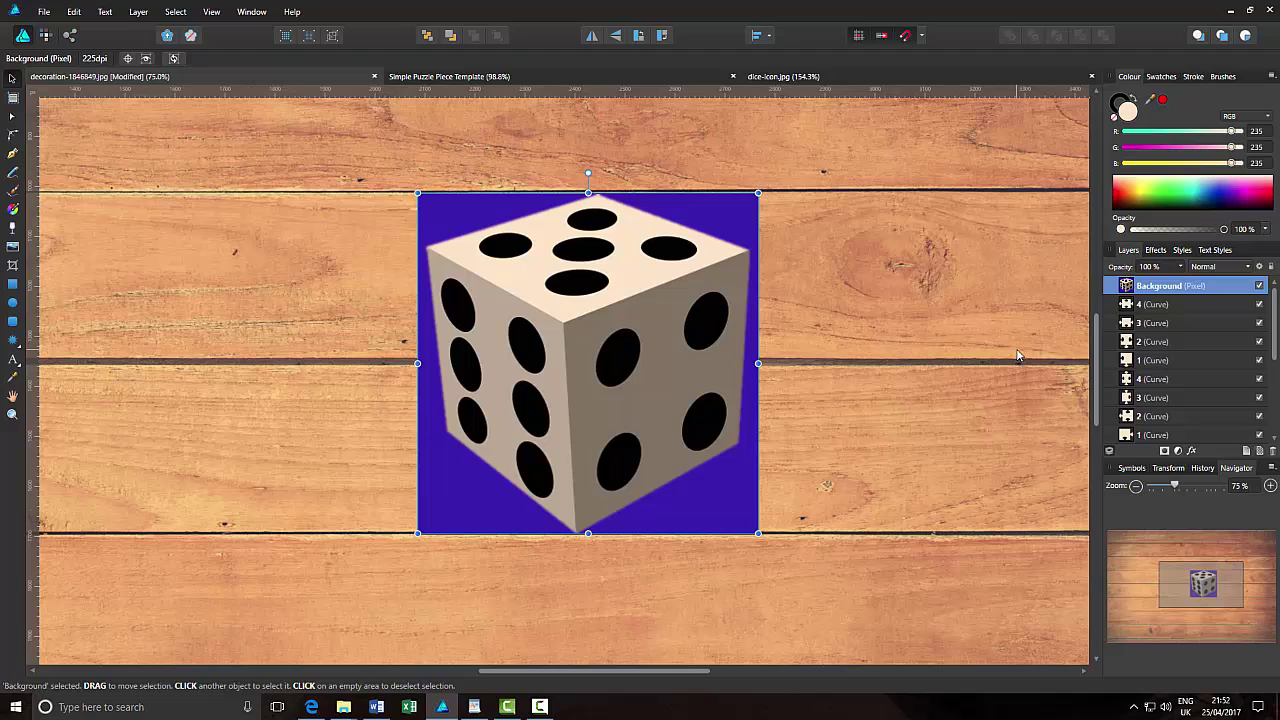
Duplicate the dice image layer fifteen times so that there is one copy for each puzzle piece.
{"action": "key", "text": "ctrl+j"}
{"action": "key", "text": "ctrl+j"}
{"action": "key", "text": "ctrl+j"}
{"action": "key", "text": "ctrl+j"}
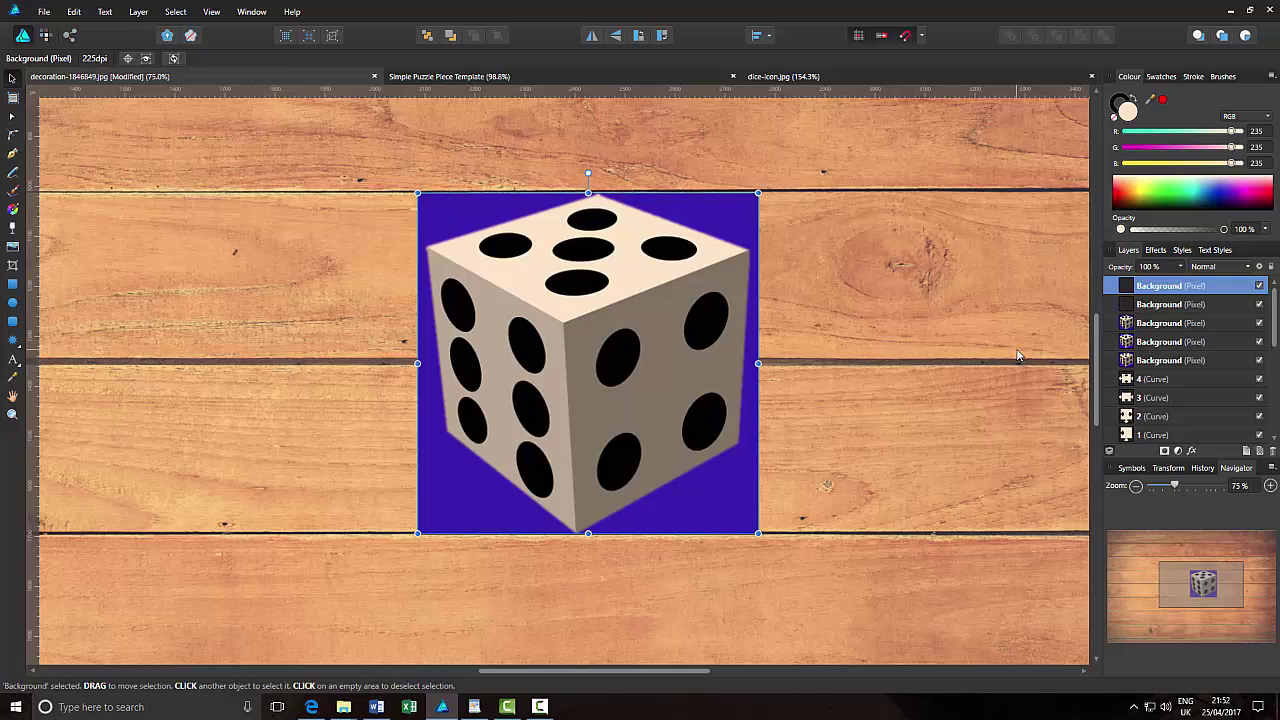
{"action": "key", "text": "ctrl+j"}
{"action": "key", "text": "ctrl+j"}
{"action": "key", "text": "ctrl+j"}
{"action": "key", "text": "ctrl+j"}
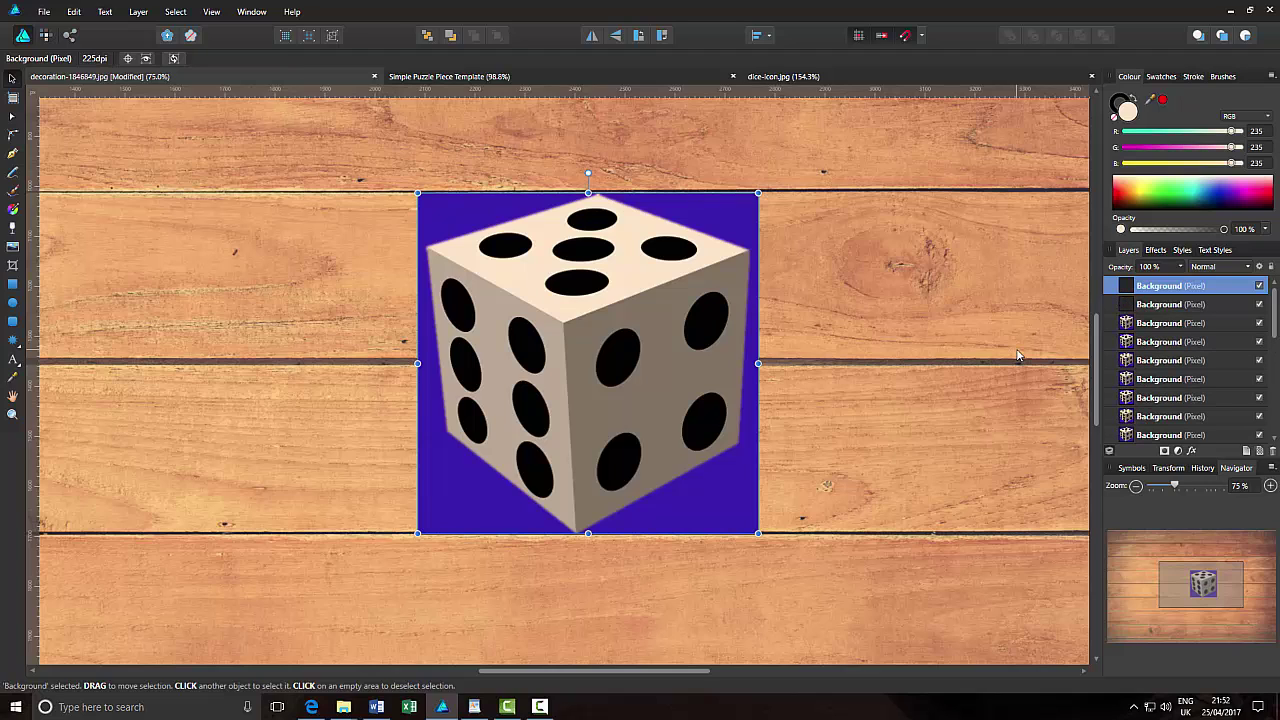
{"action": "key", "text": "ctrl+j"}
{"action": "key", "text": "ctrl+j"}
{"action": "key", "text": "ctrl+j"}
{"action": "key", "text": "ctrl+j"}
{"action": "key", "text": "ctrl+j"}
{"action": "key", "text": "ctrl+j"}
Select the fifteen upper dice image layers and hide them, leaving only the lowest copy visible.
{"action": "left_click_drag", "start_coordinate": [1275, 309], "coordinate": [1276, 339]}
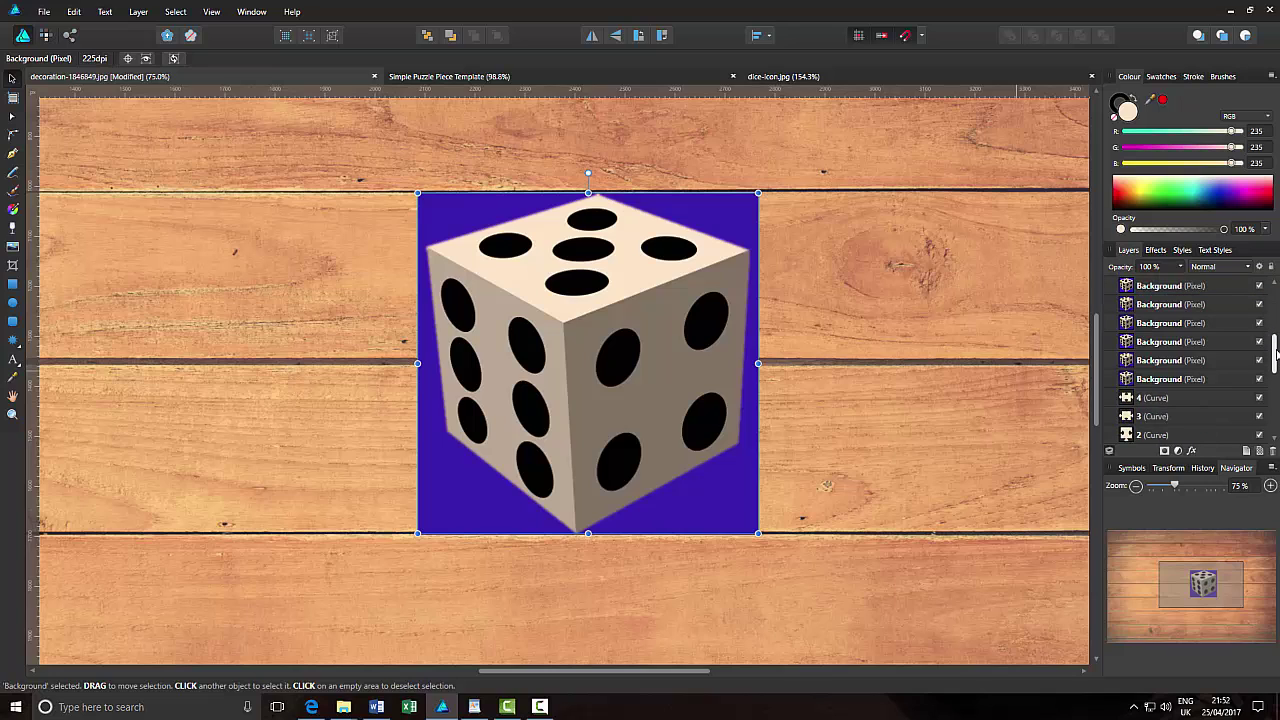
{"action": "left_click", "coordinate": [1143, 345]}
{"action": "left_click", "coordinate": [1165, 385]}
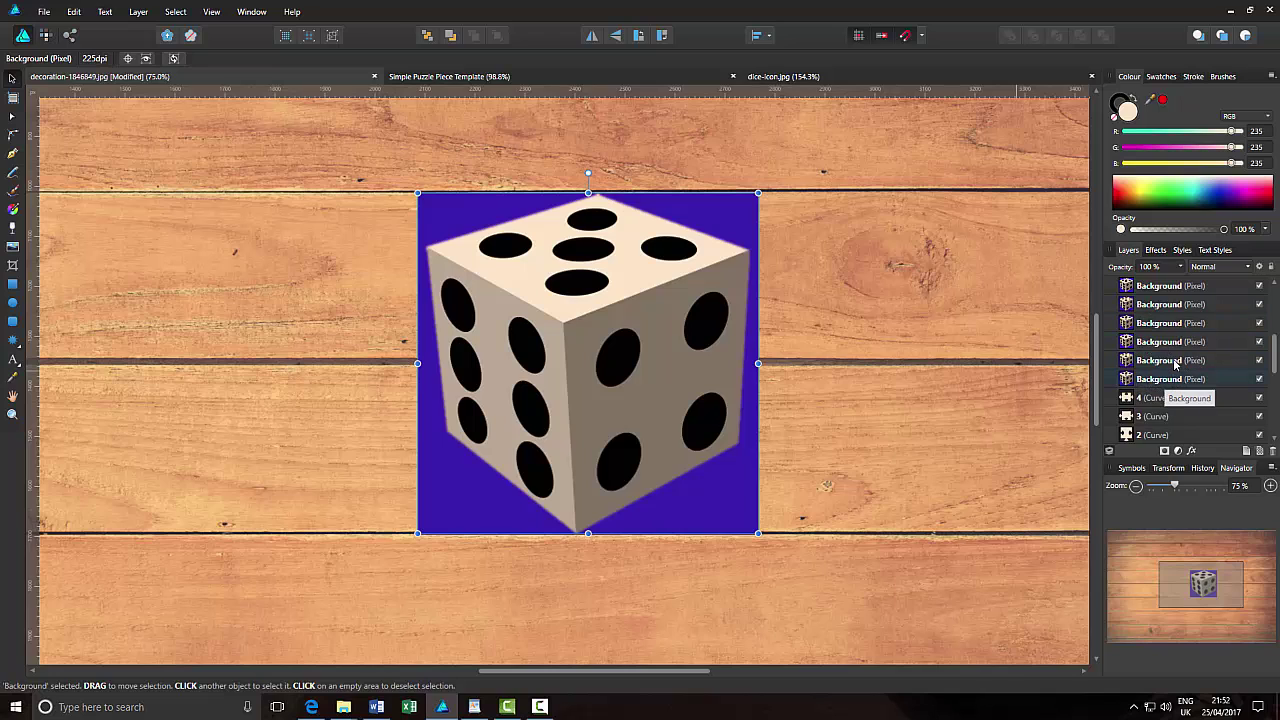
{"action": "left_click", "coordinate": [1170, 363]}
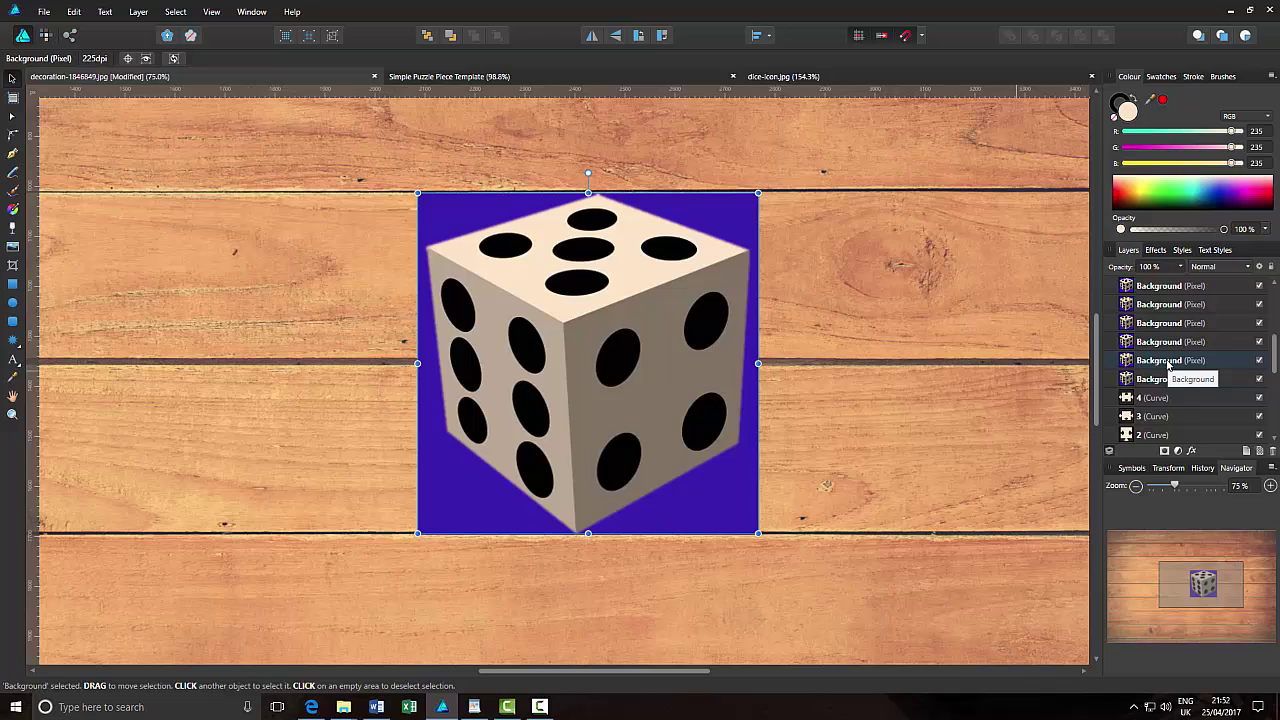
{"action": "left_click", "coordinate": [1230, 361], "text": "shift"}
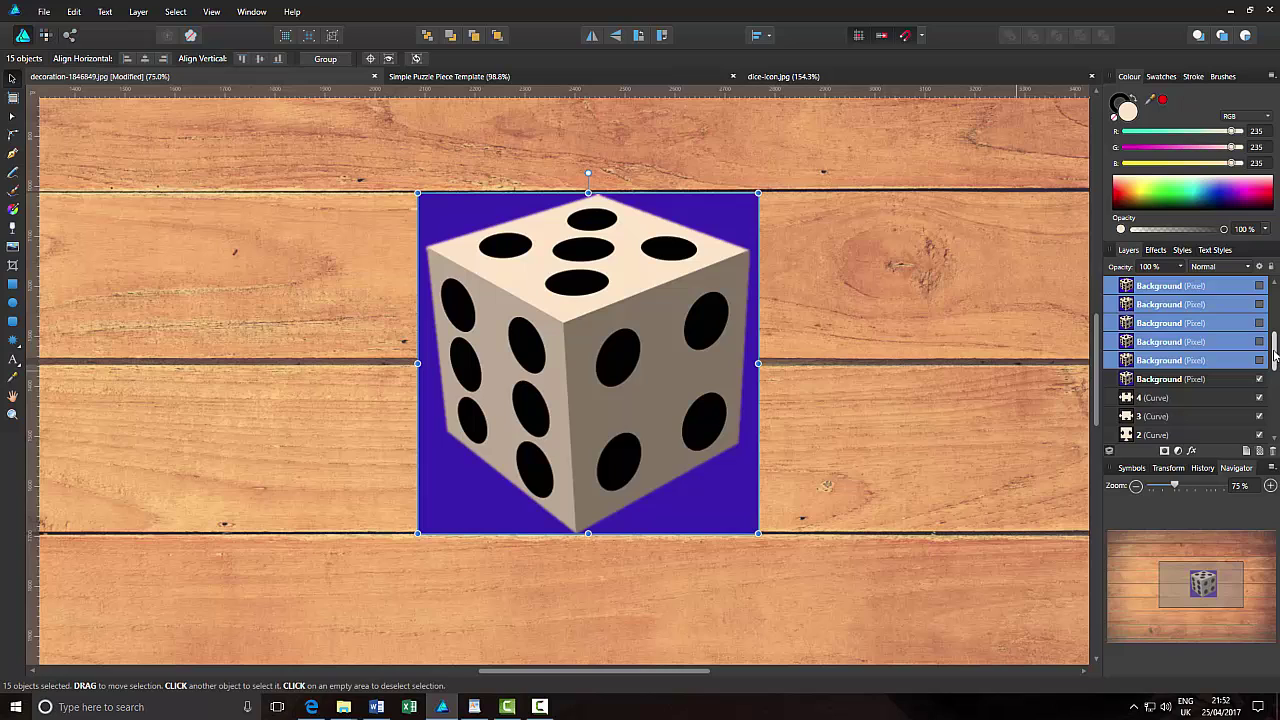
Clip the lowest dice image layer inside the piece 4 curve directly beneath it.
{"action": "scroll", "coordinate": [1275, 355], "scroll_direction": "down", "scroll_amount": 2}
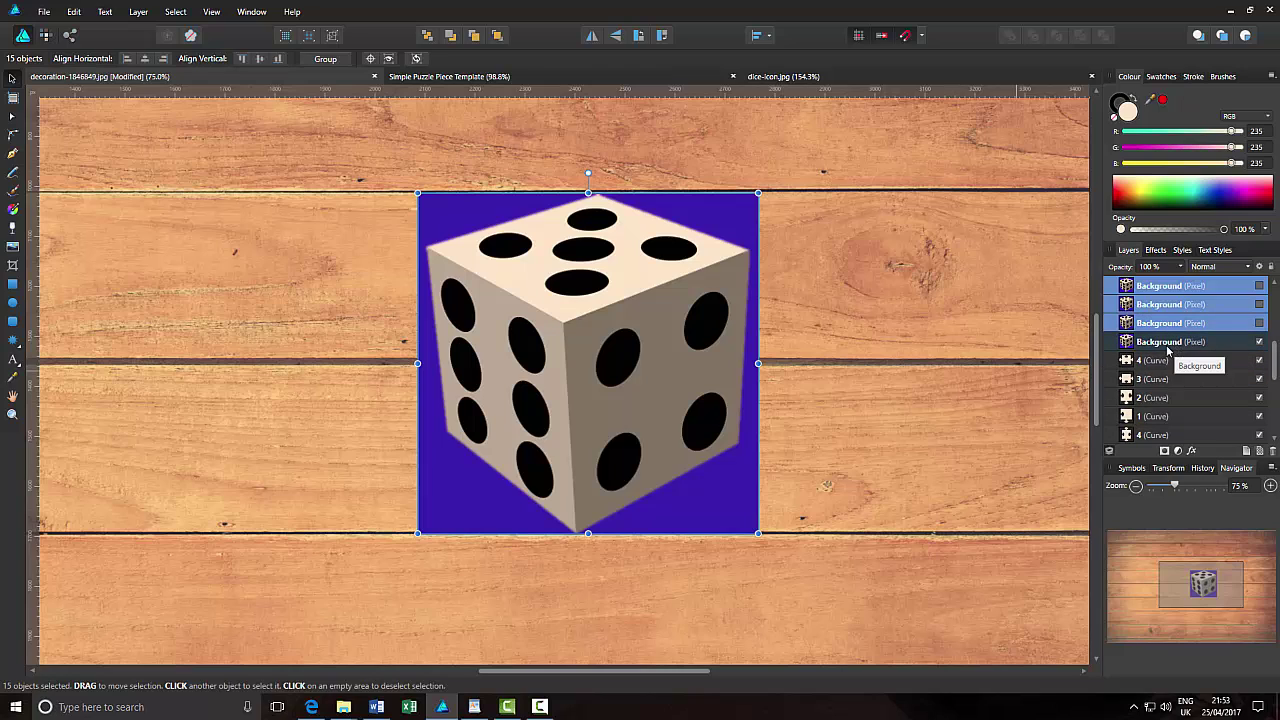
{"action": "left_click", "coordinate": [1217, 345]}
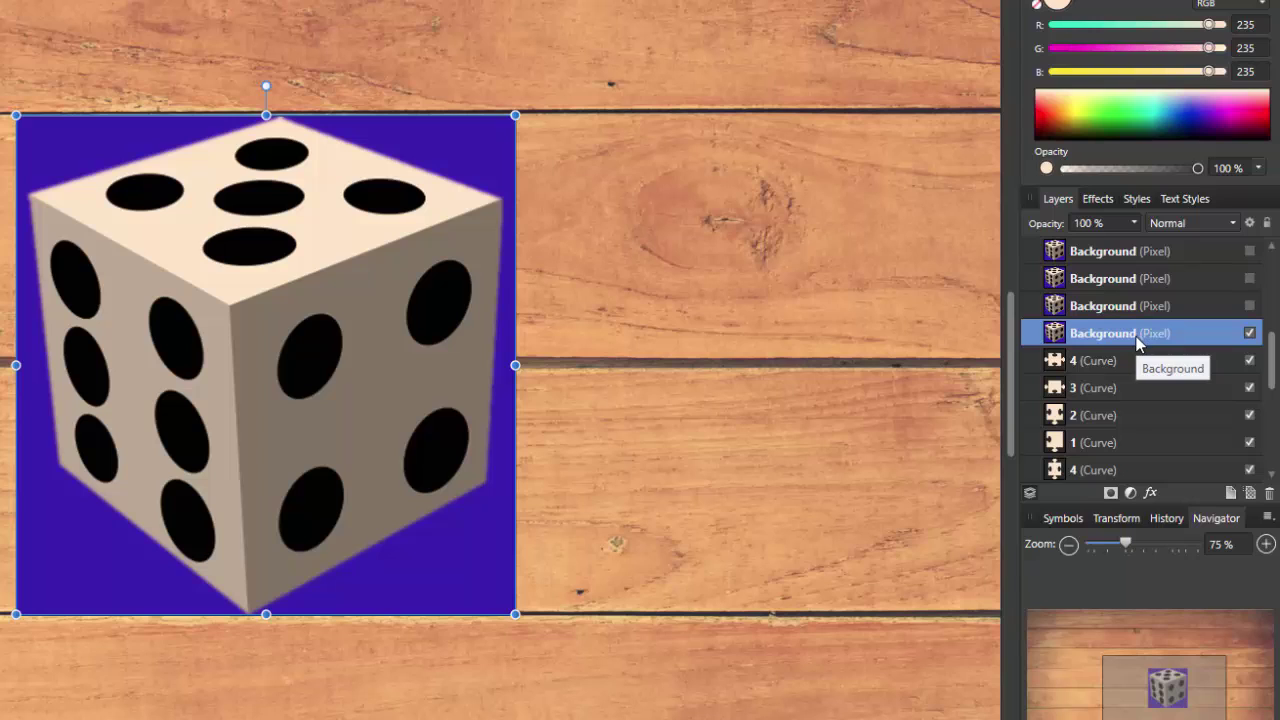
{"action": "left_click_drag", "start_coordinate": [1135, 343], "coordinate": [1148, 369]}
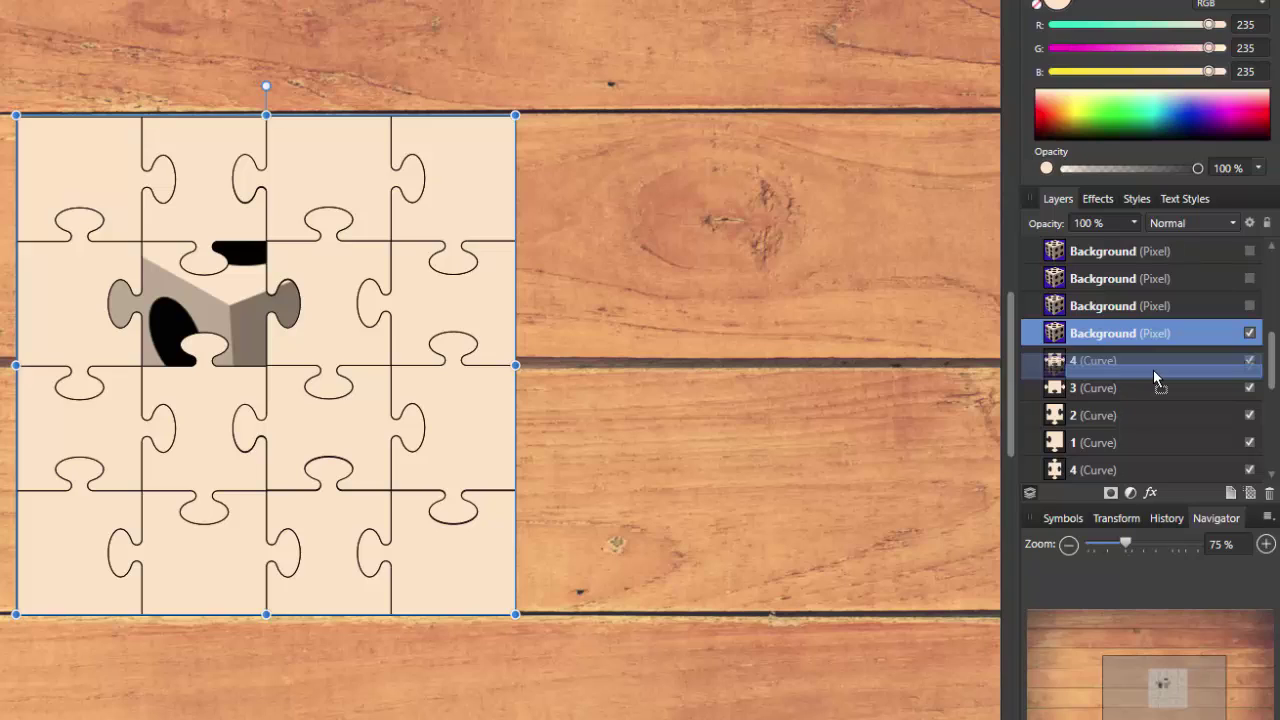
{"action": "left_click_drag", "start_coordinate": [1154, 372], "coordinate": [1154, 370]}
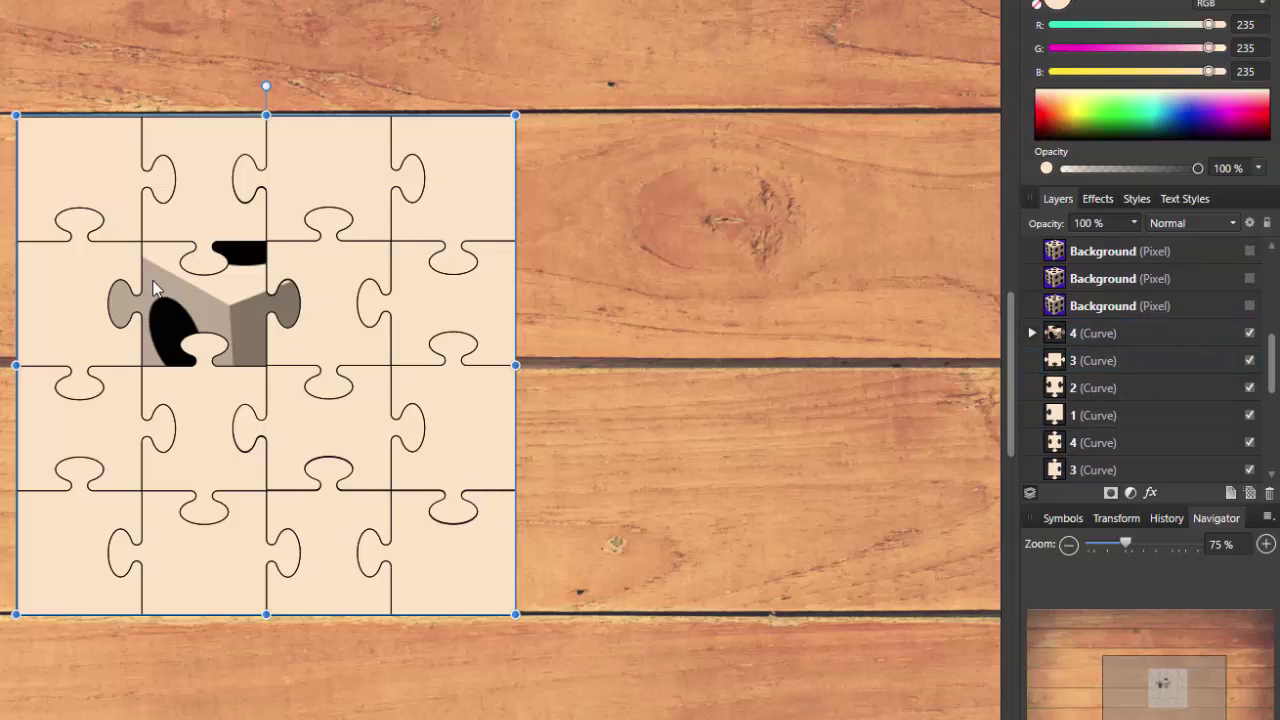
Make the lowest hidden dice image copy visible and clip it inside the uppermost piece 3 curve.
{"action": "left_click", "coordinate": [1032, 333]}
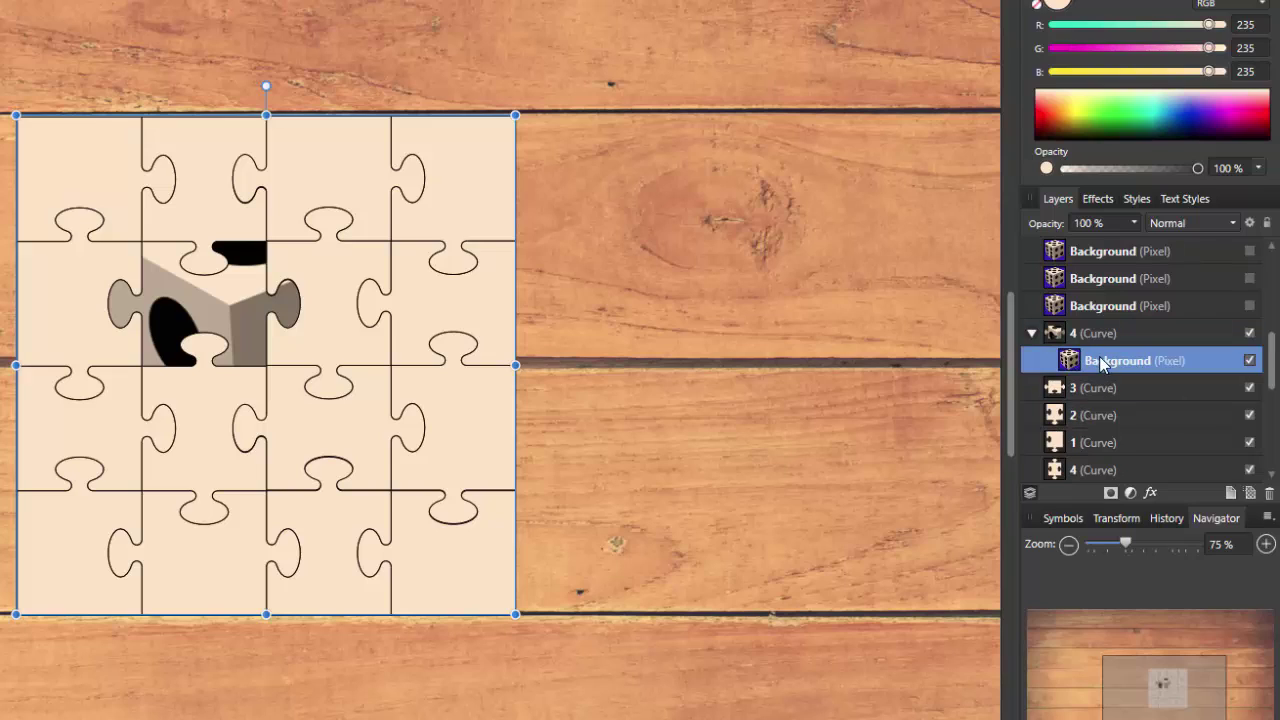
{"action": "left_click", "coordinate": [1032, 333]}
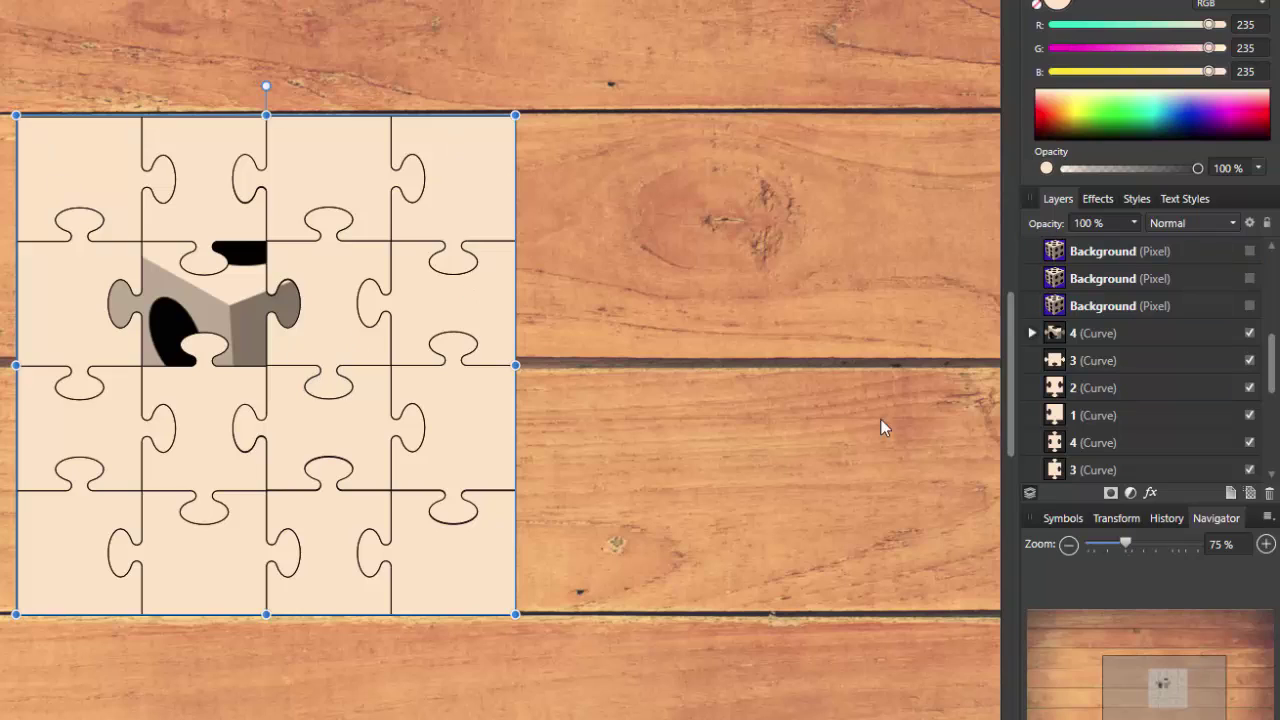
{"action": "left_click", "coordinate": [1187, 305]}
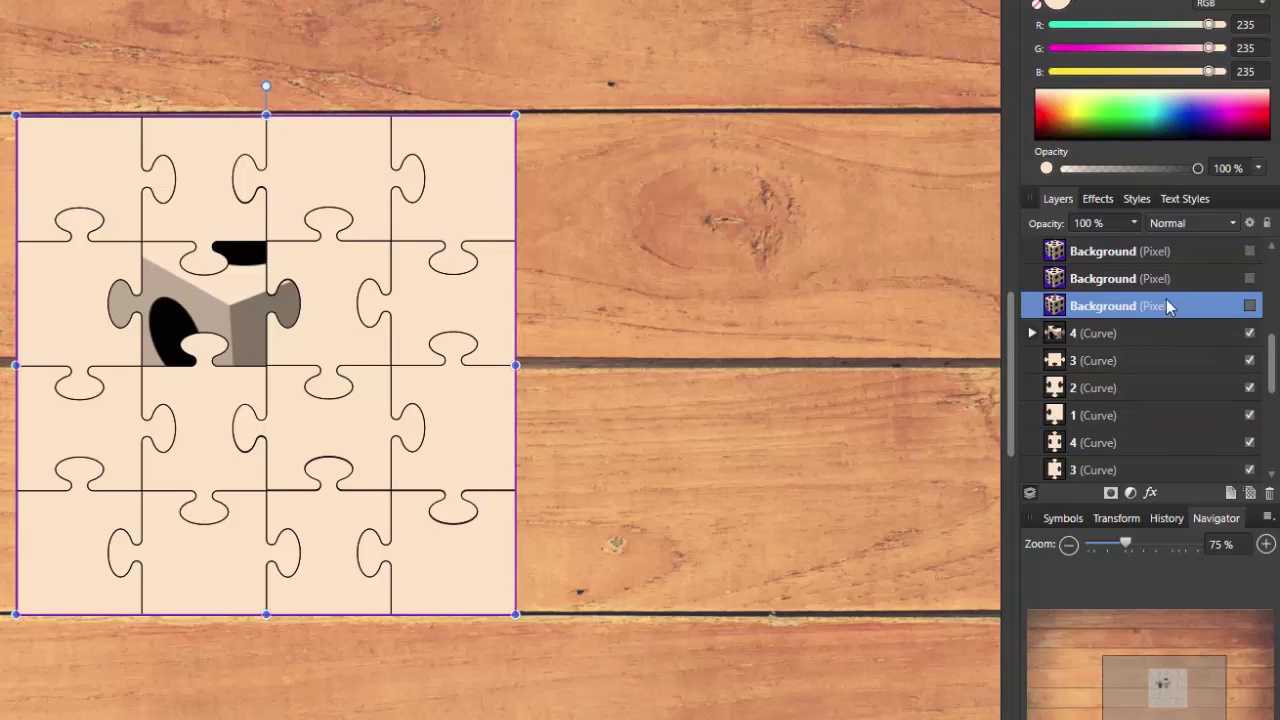
{"action": "left_click", "coordinate": [1250, 306]}
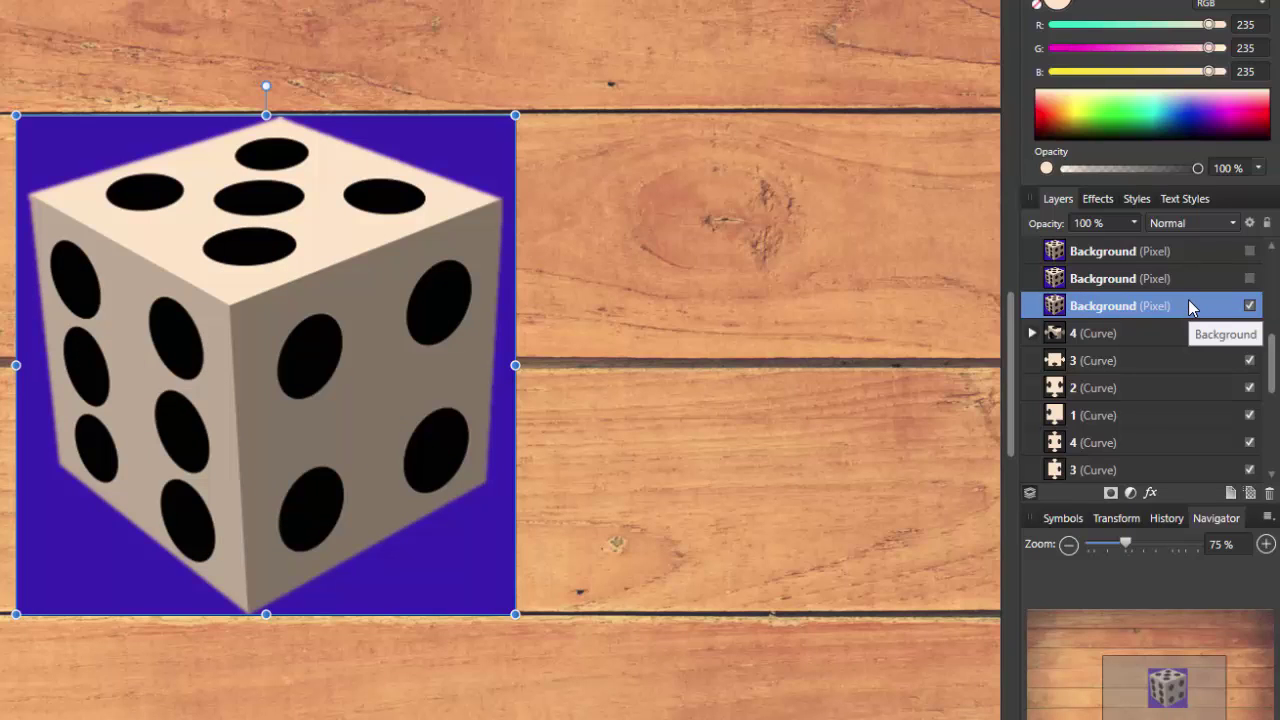
{"action": "left_click_drag", "start_coordinate": [1188, 306], "coordinate": [1182, 361]}
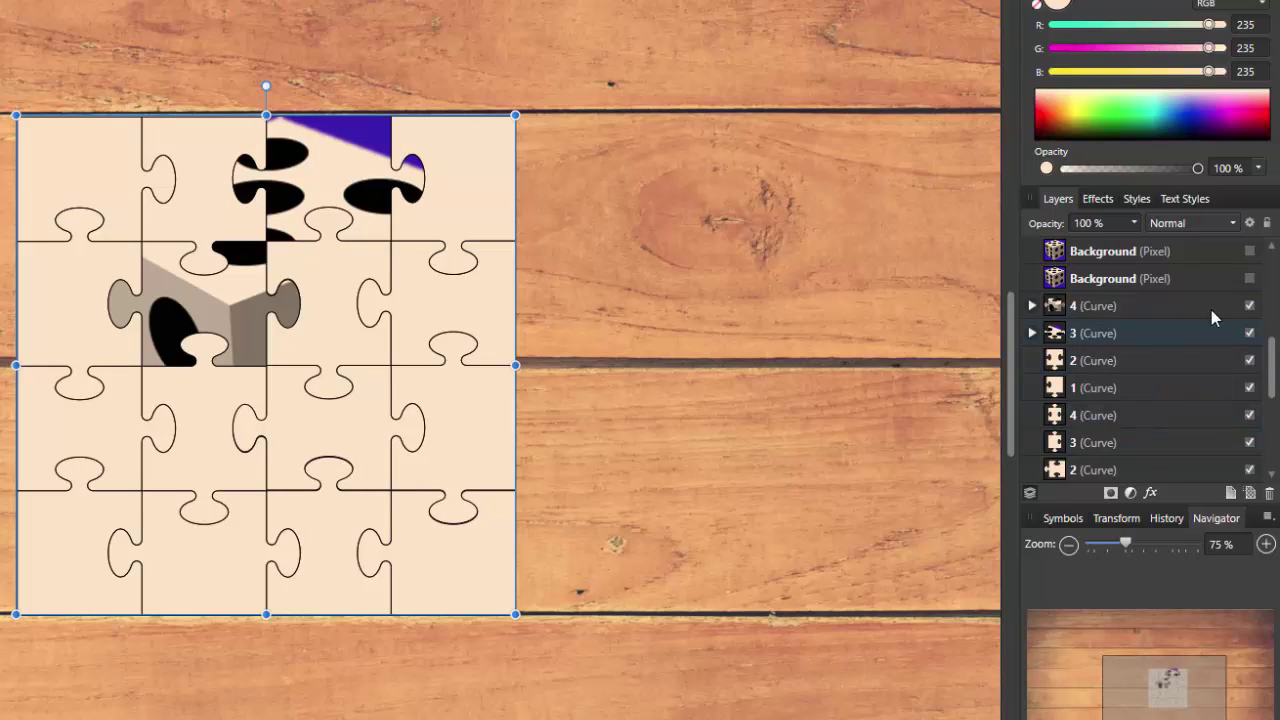
Show the next two dice image copies and clip them inside the uppermost piece 2 and piece 1 curves respectively.
{"action": "left_click", "coordinate": [1188, 284]}
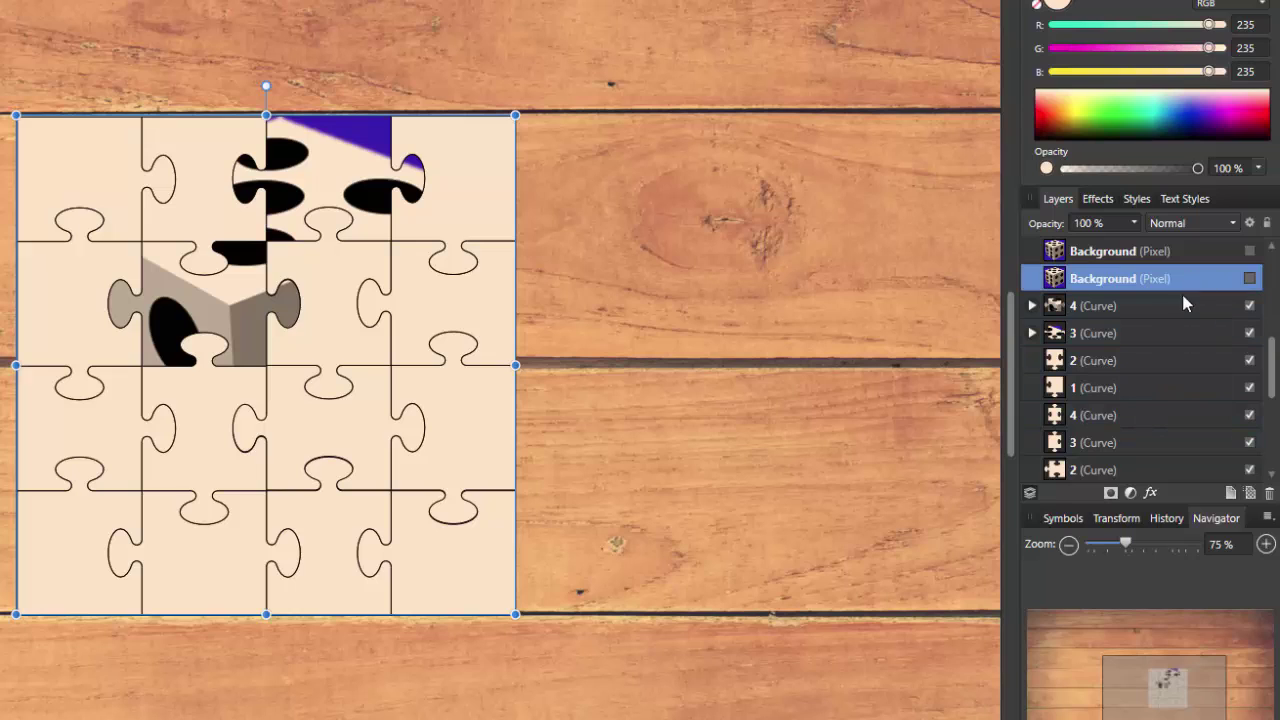
{"action": "left_click", "coordinate": [1249, 279]}
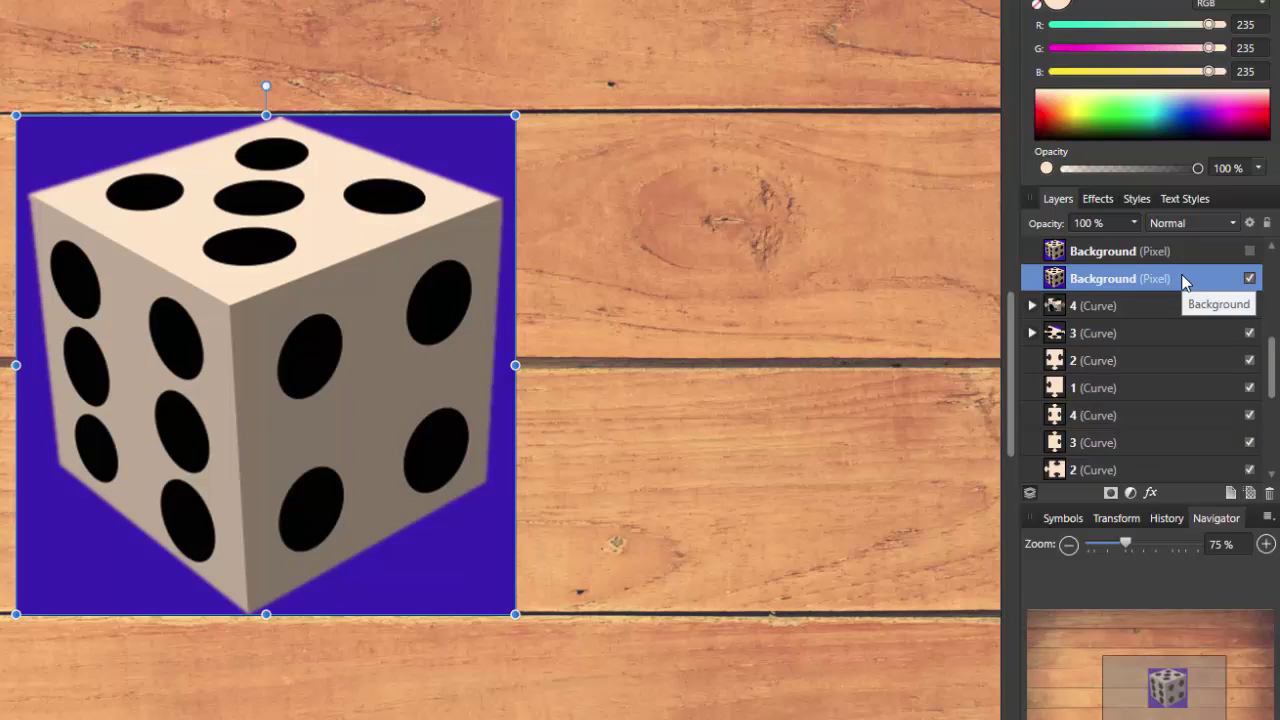
{"action": "left_click_drag", "start_coordinate": [1185, 282], "coordinate": [1167, 366]}
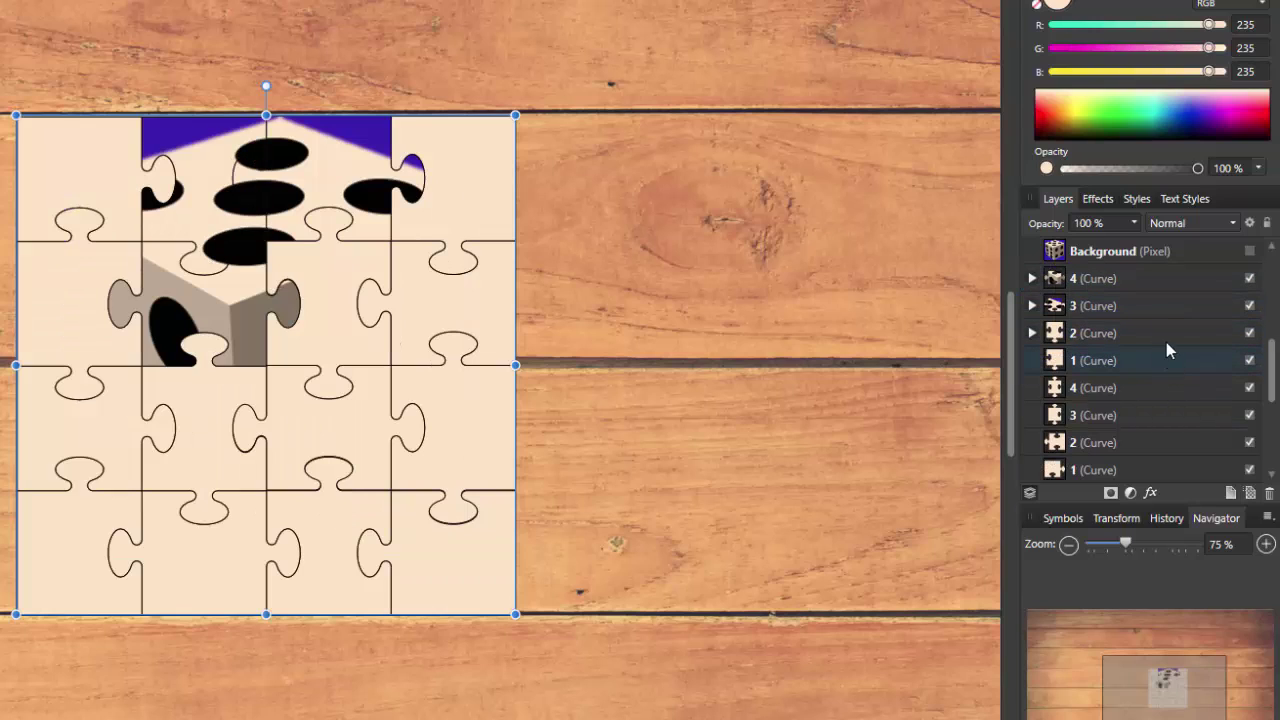
{"action": "left_click", "coordinate": [1188, 253]}
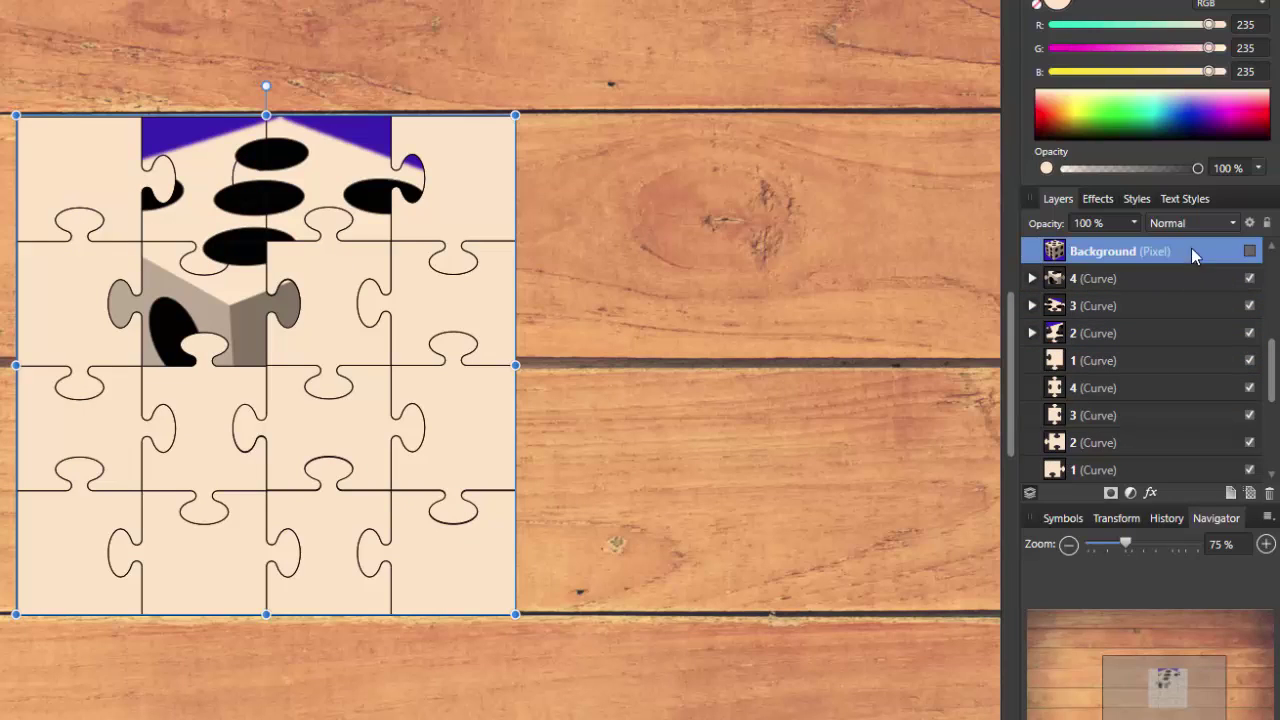
{"action": "left_click", "coordinate": [1249, 253]}
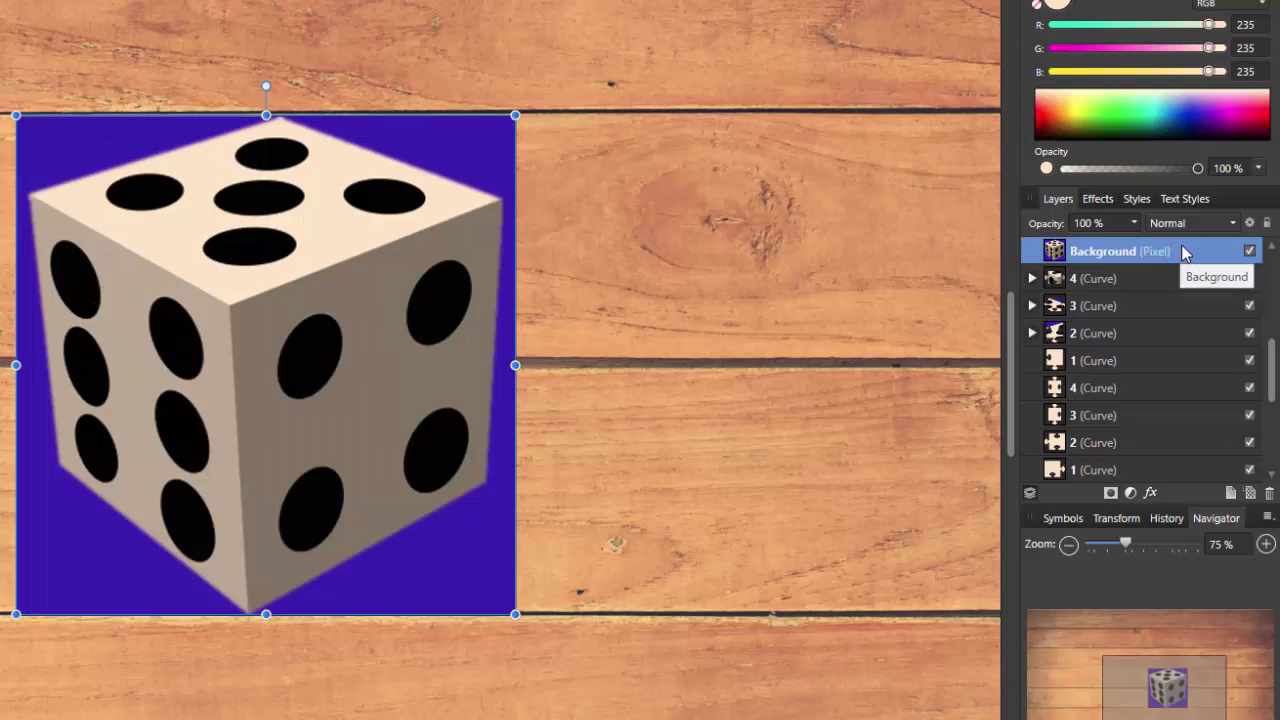
{"action": "left_click_drag", "start_coordinate": [1182, 247], "coordinate": [1188, 414]}
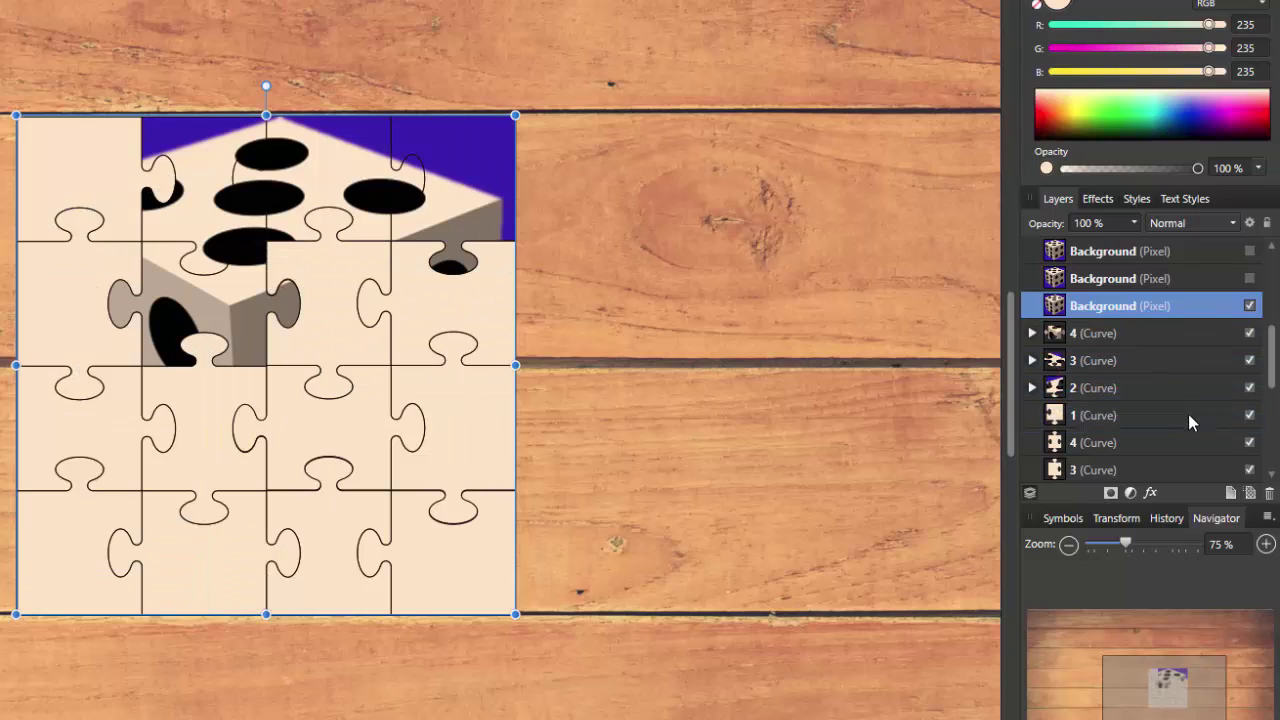
Show two more dice image copies and clip them inside the piece 4 and piece 3 curves of the second set.
{"action": "left_click", "coordinate": [1200, 276]}
{"action": "left_click", "coordinate": [1248, 281]}
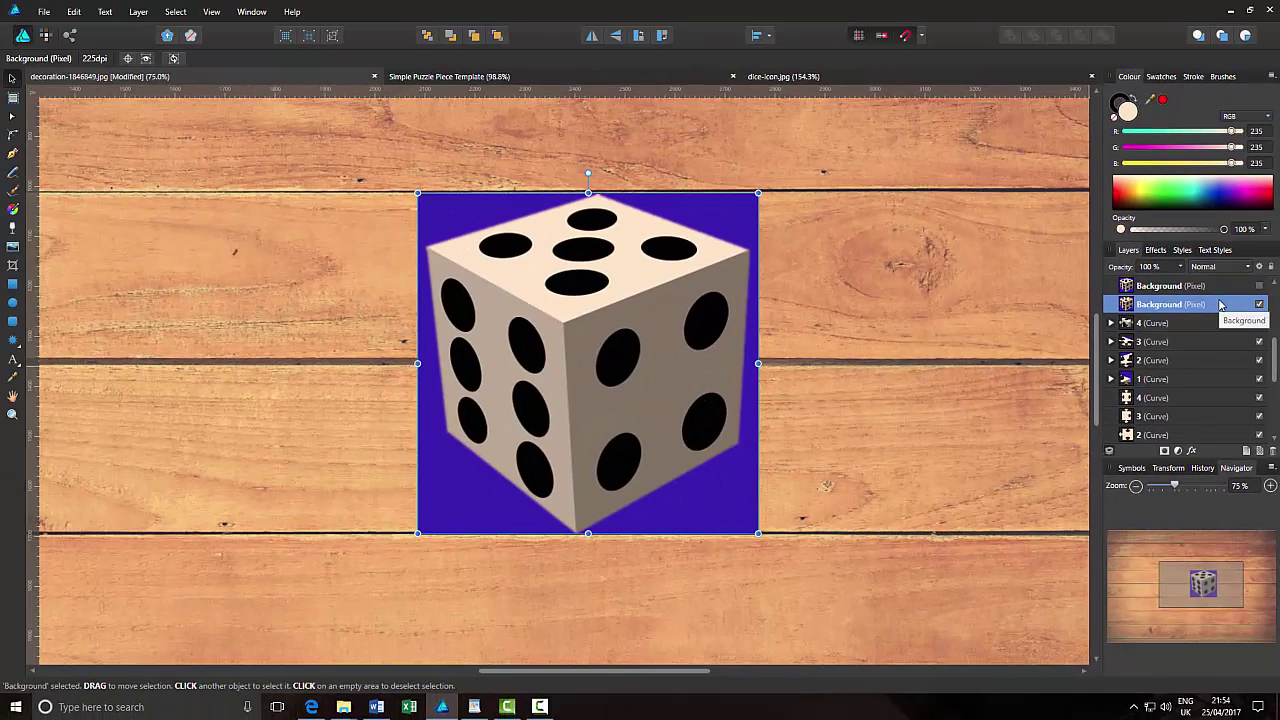
{"action": "left_click_drag", "start_coordinate": [1220, 304], "coordinate": [1232, 402]}
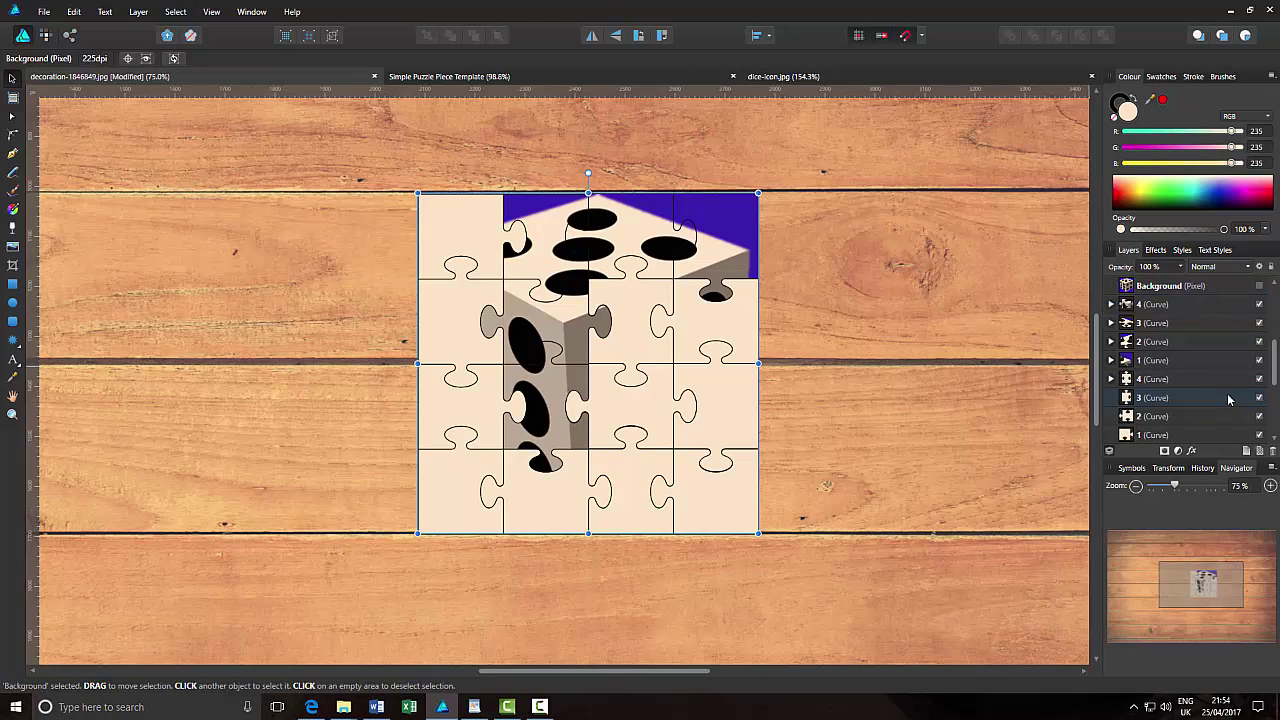
{"action": "left_click", "coordinate": [1246, 290]}
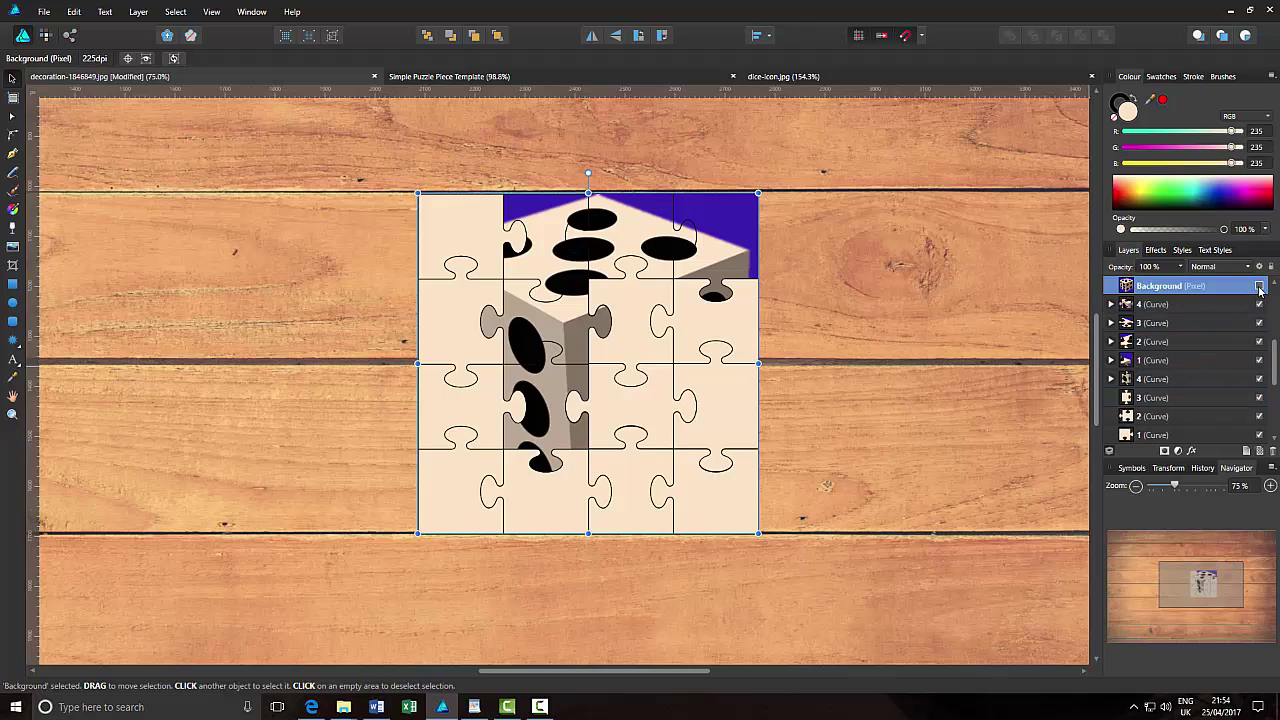
{"action": "left_click", "coordinate": [1259, 286]}
{"action": "left_click_drag", "start_coordinate": [1221, 286], "coordinate": [1238, 420]}
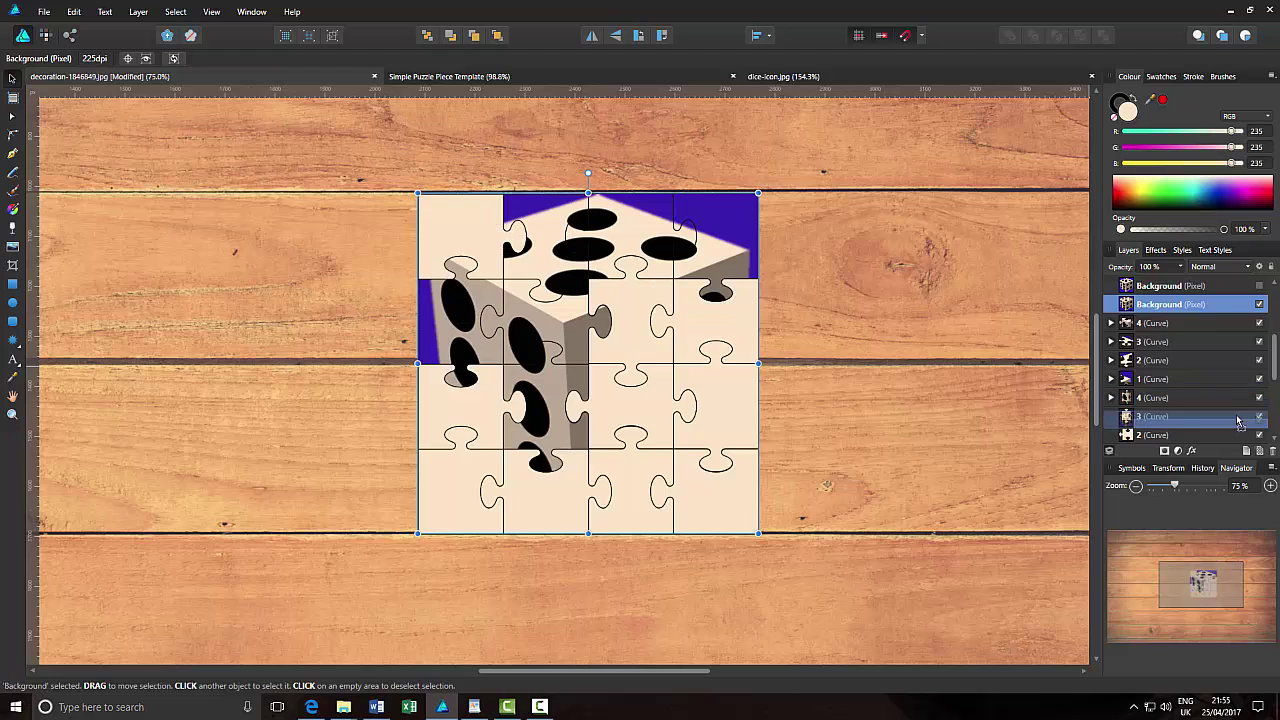
Make the next dice image copy visible and clip it inside the second set's piece 2 curve.
{"action": "left_click", "coordinate": [1224, 289]}
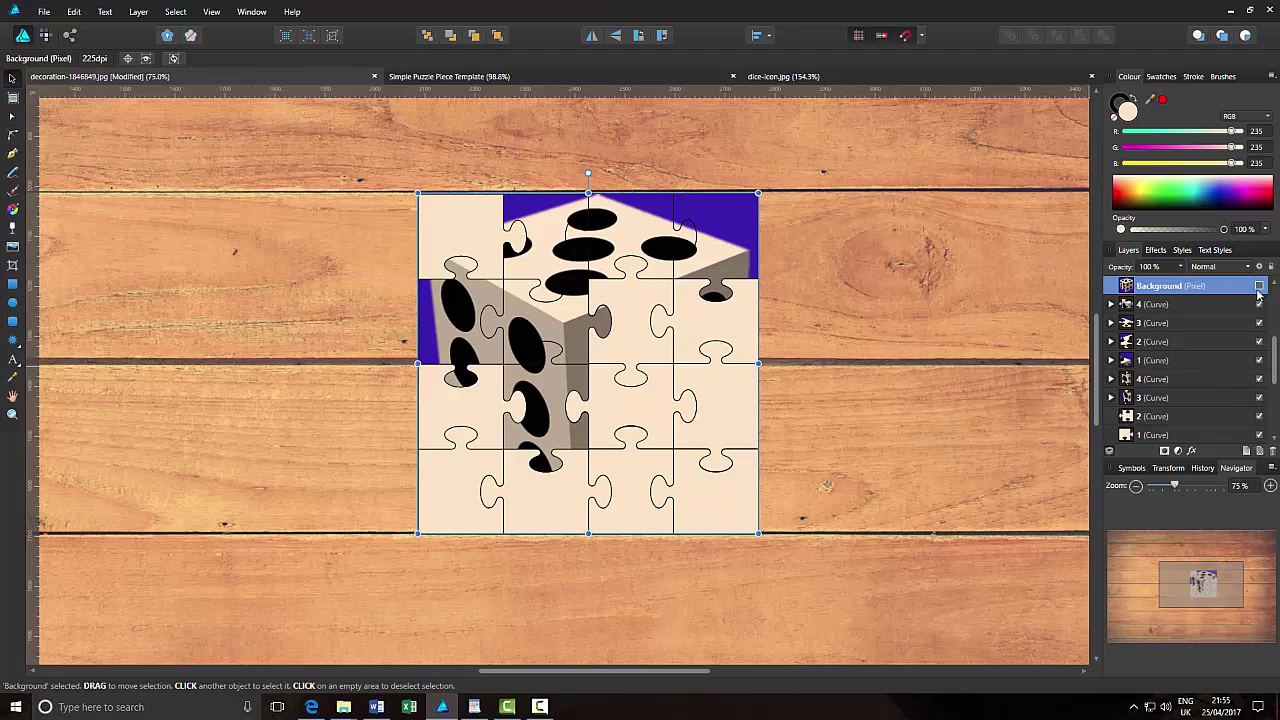
{"action": "left_click", "coordinate": [1259, 288]}
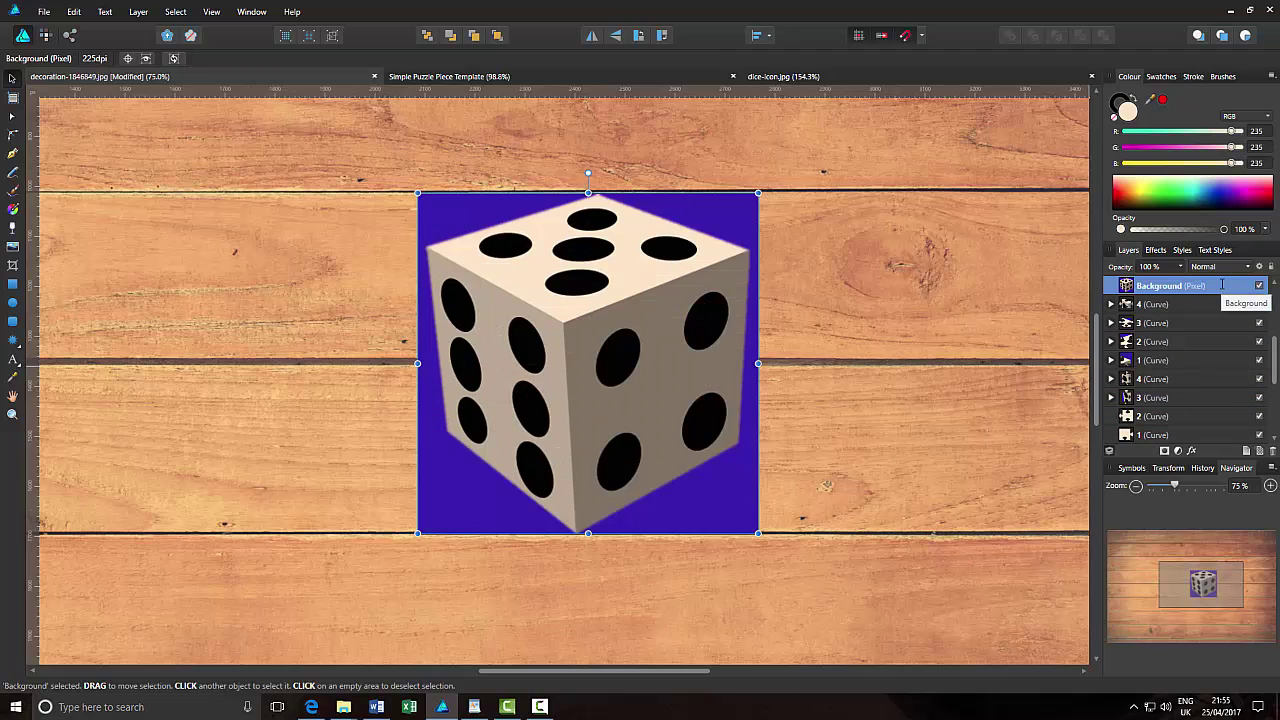
{"action": "left_click_drag", "start_coordinate": [1221, 285], "coordinate": [1233, 355]}
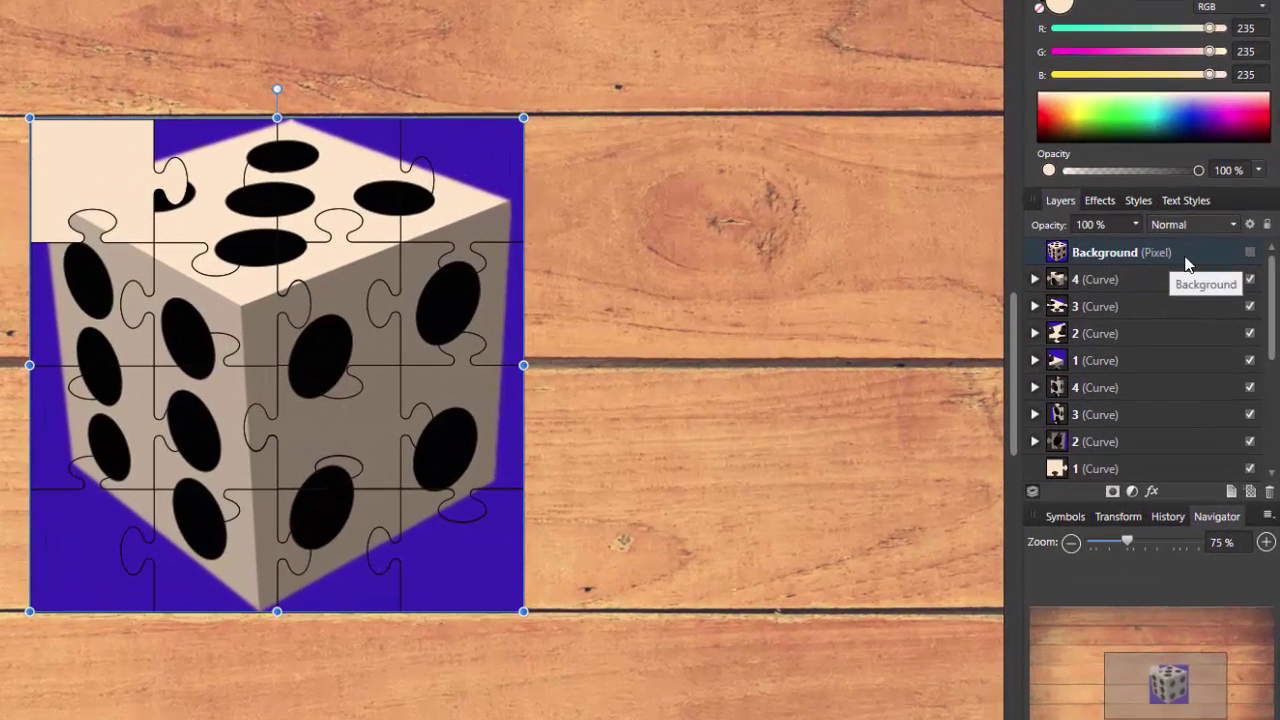
Show the last dice image copy, clip it inside the blank piece 1 at the puzzle's upper-left corner, and deselect everything.
{"action": "left_click", "coordinate": [1106, 253]}
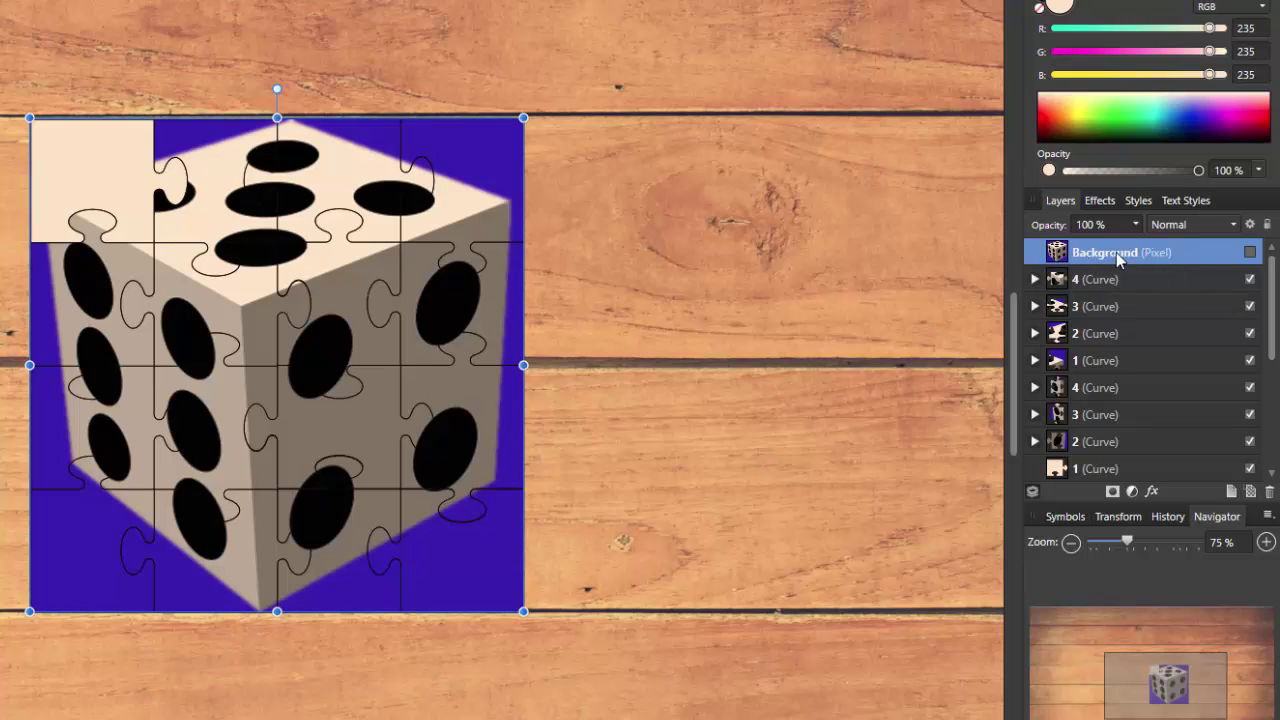
{"action": "left_click", "coordinate": [1250, 252]}
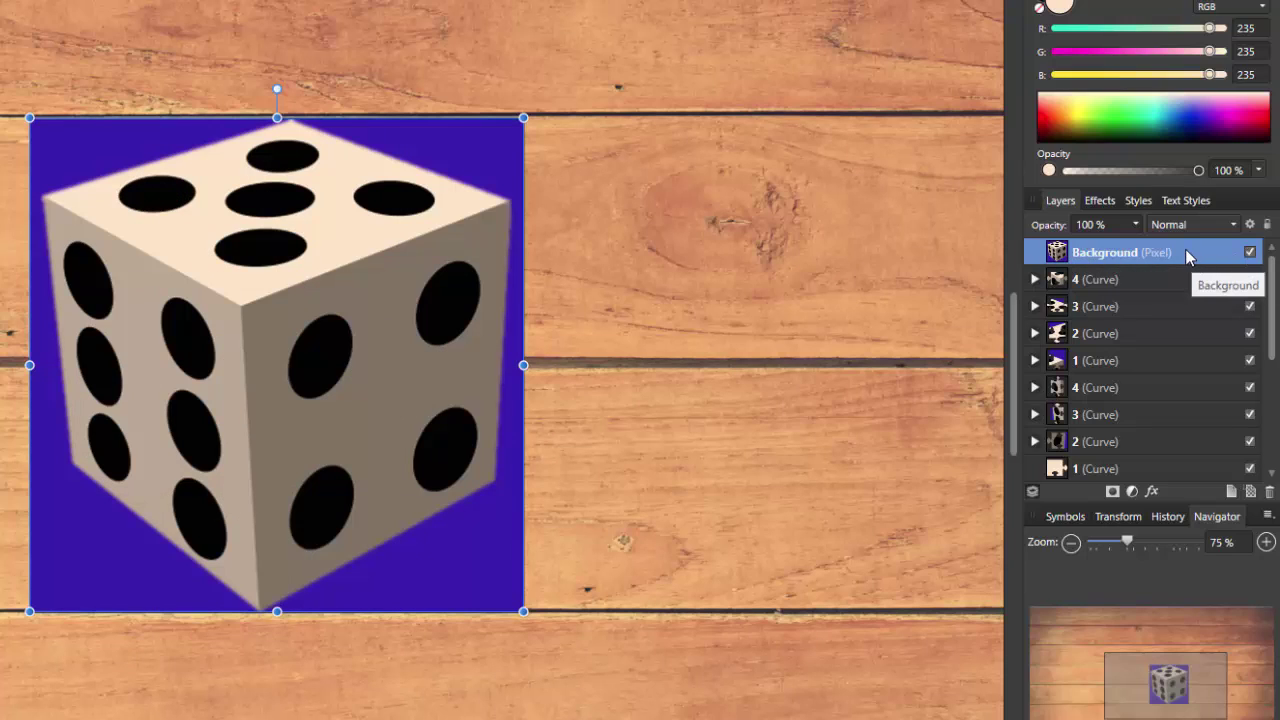
{"action": "left_click_drag", "start_coordinate": [1185, 252], "coordinate": [1183, 338]}
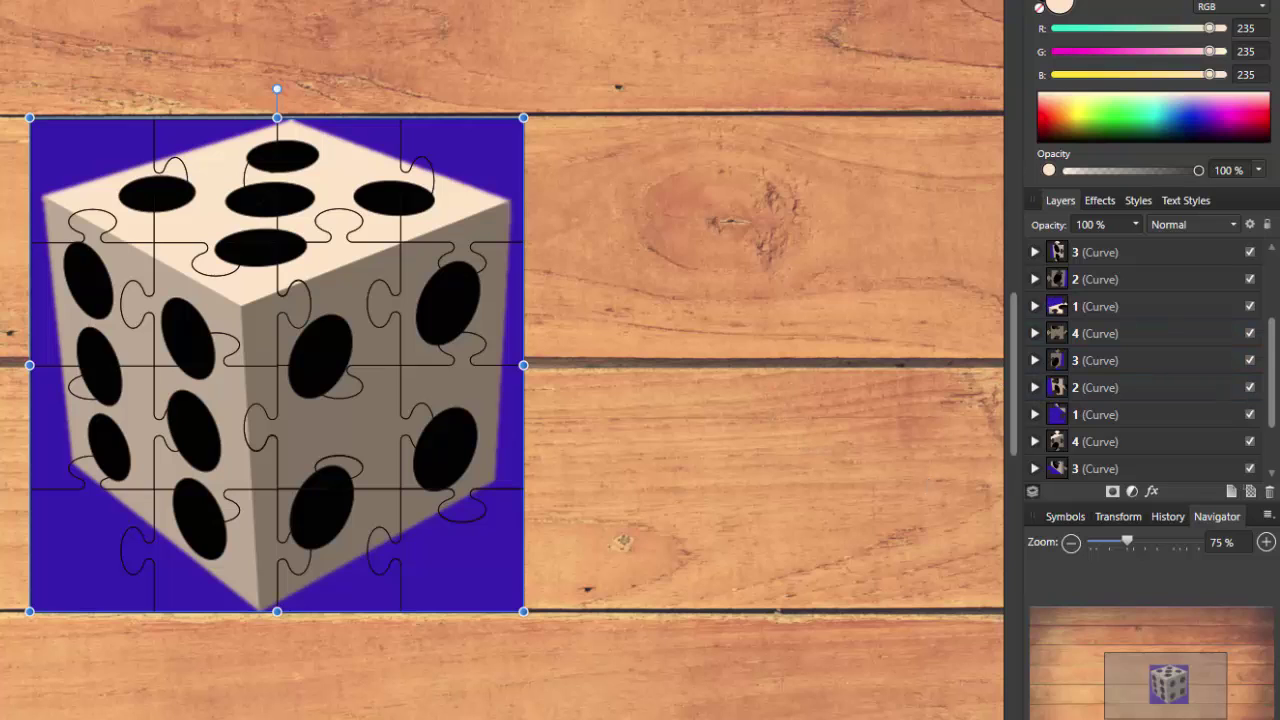
{"action": "key", "text": "ctrl+d"}
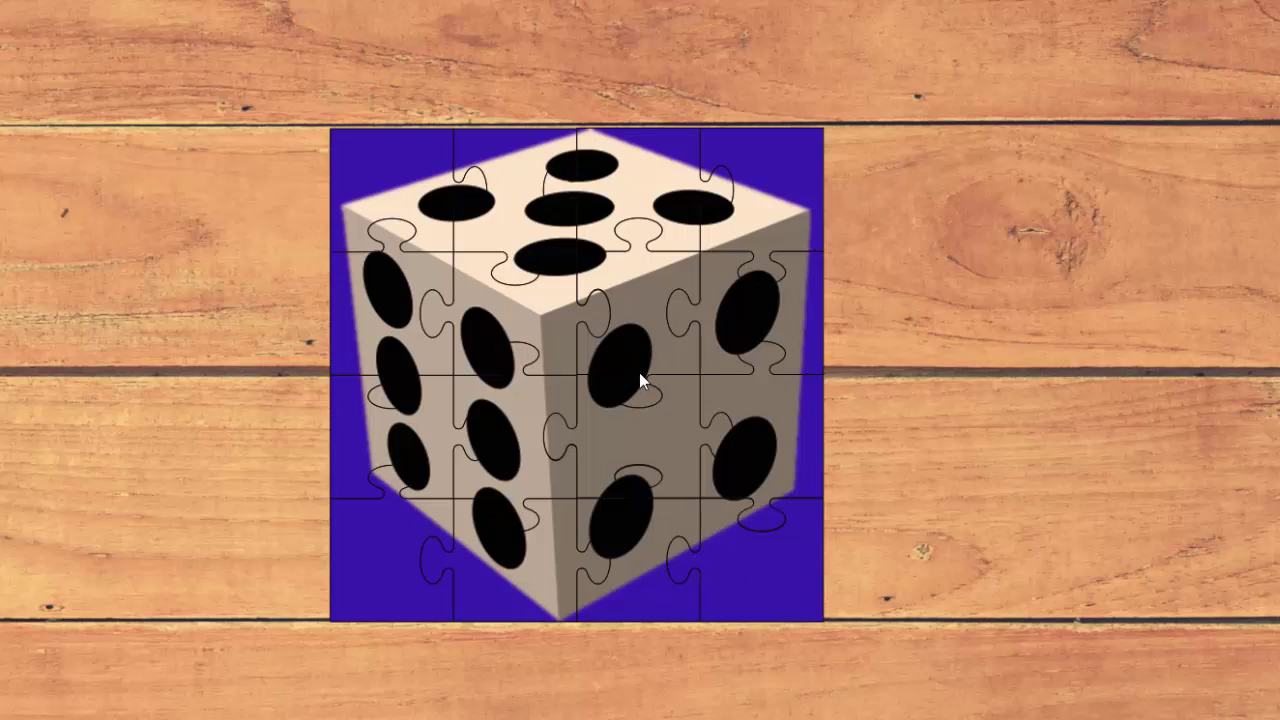
Move the second-row, third-column piece out to the puzzle's right and the third-row, first-column piece out to its left.
{"action": "left_click", "coordinate": [640, 297]}
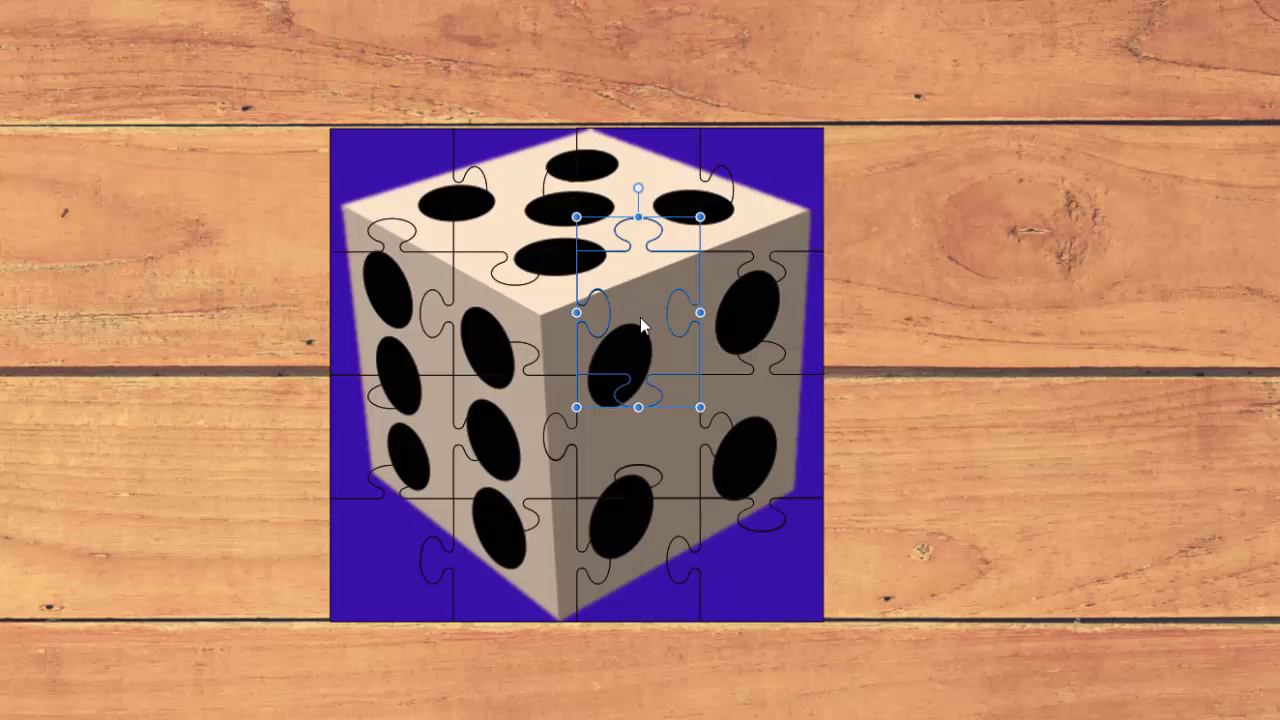
{"action": "left_click_drag", "start_coordinate": [638, 324], "coordinate": [985, 262]}
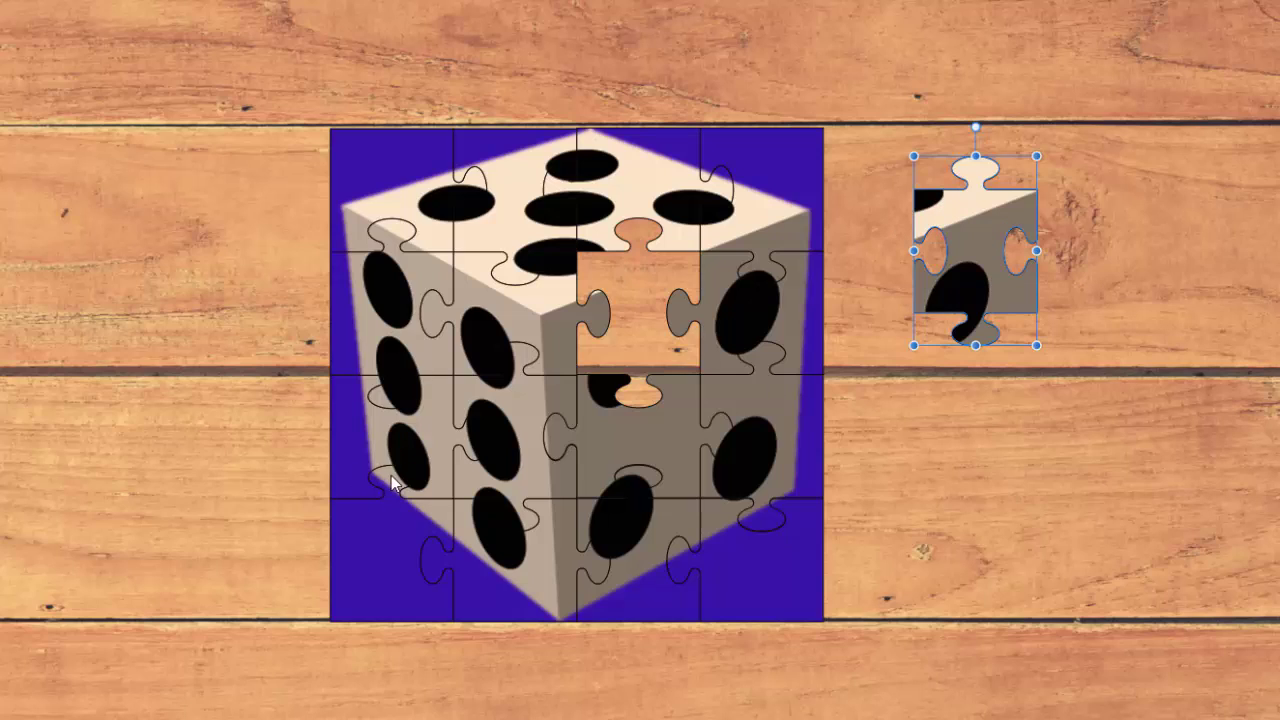
{"action": "left_click_drag", "start_coordinate": [392, 470], "coordinate": [209, 514]}
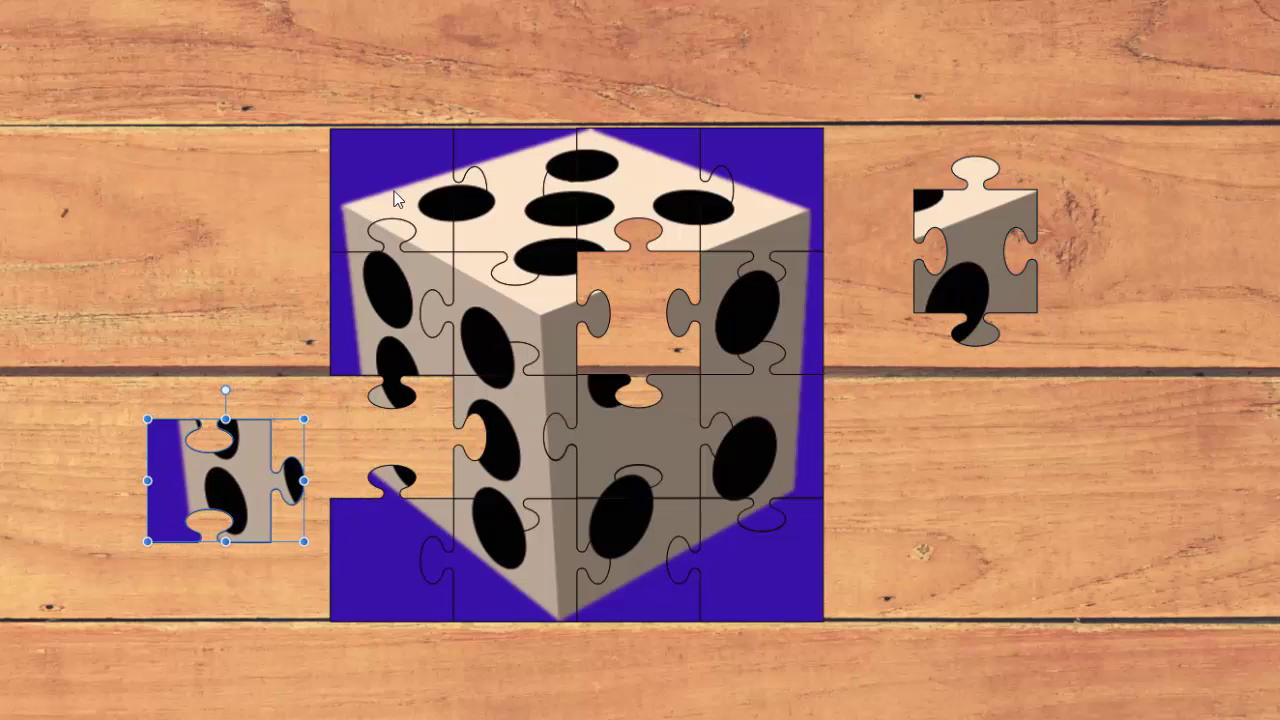
Pull the upper-left and lower-right corner pieces away from the puzzle and shift the detached inner piece lower, closer to the right edge.
{"action": "left_click_drag", "start_coordinate": [395, 198], "coordinate": [195, 215]}
{"action": "left_click", "coordinate": [750, 600]}
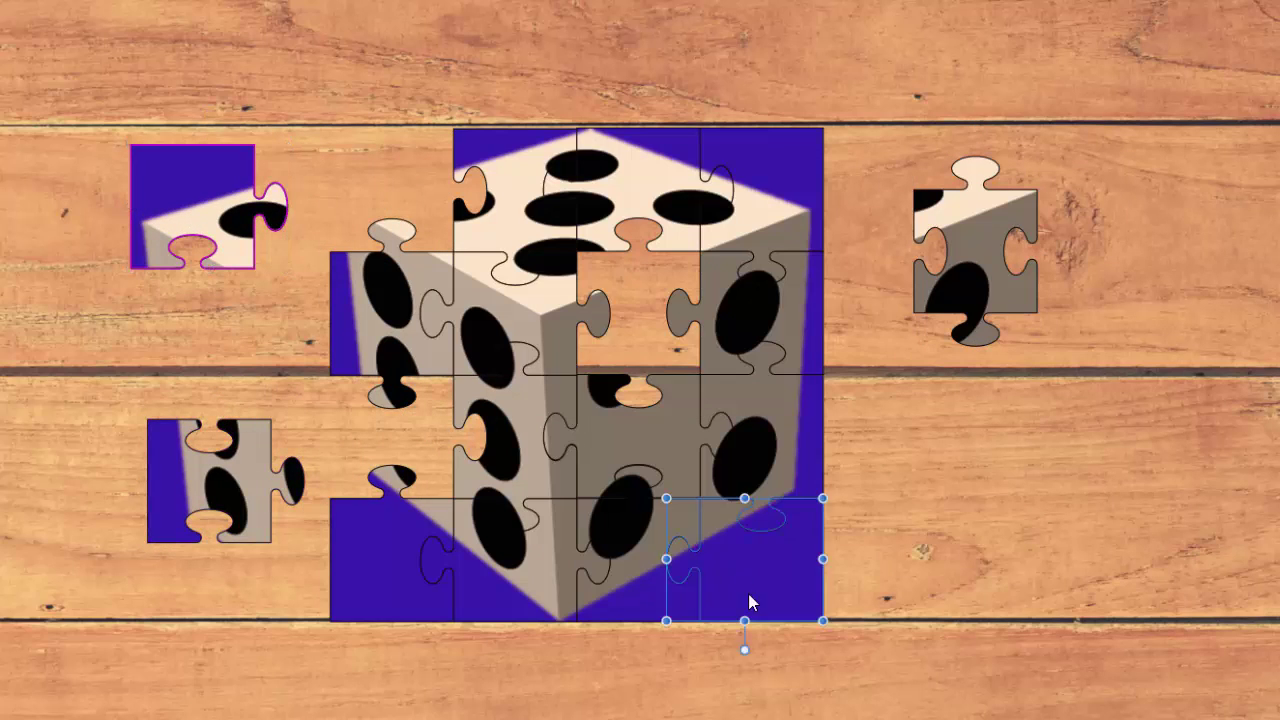
{"action": "left_click_drag", "start_coordinate": [750, 600], "coordinate": [830, 668]}
{"action": "left_click_drag", "start_coordinate": [965, 283], "coordinate": [909, 387]}
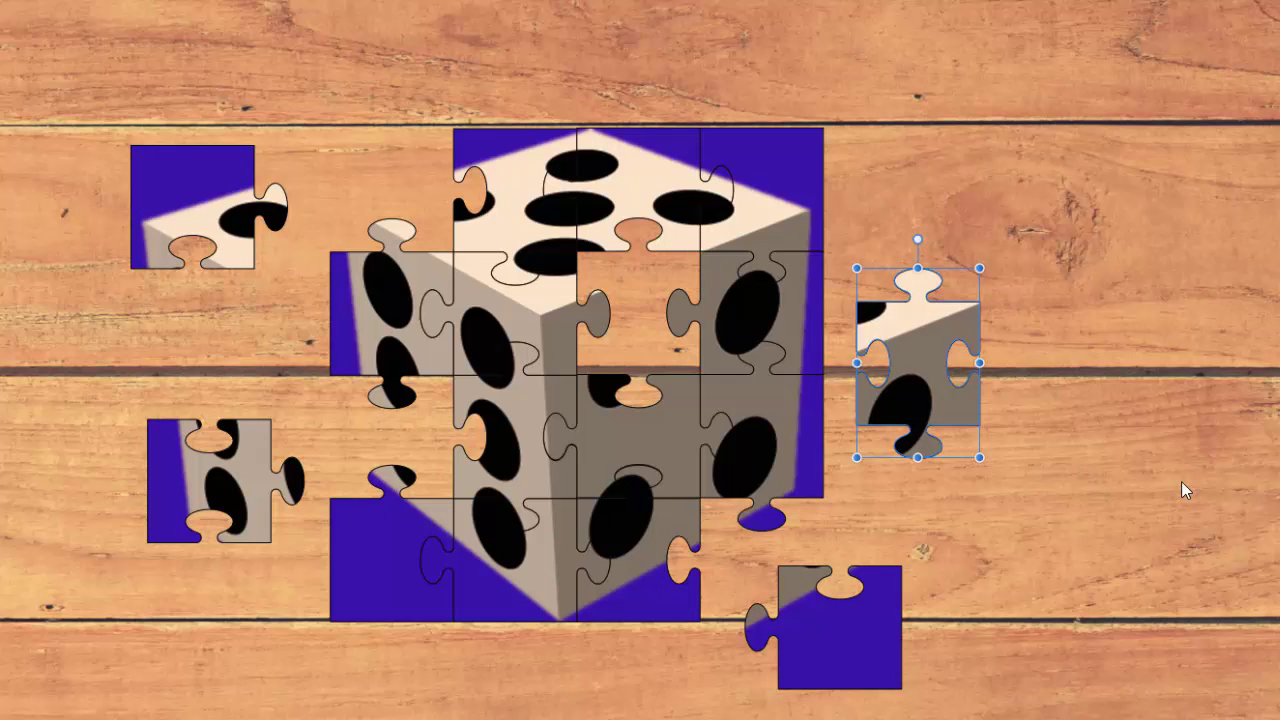